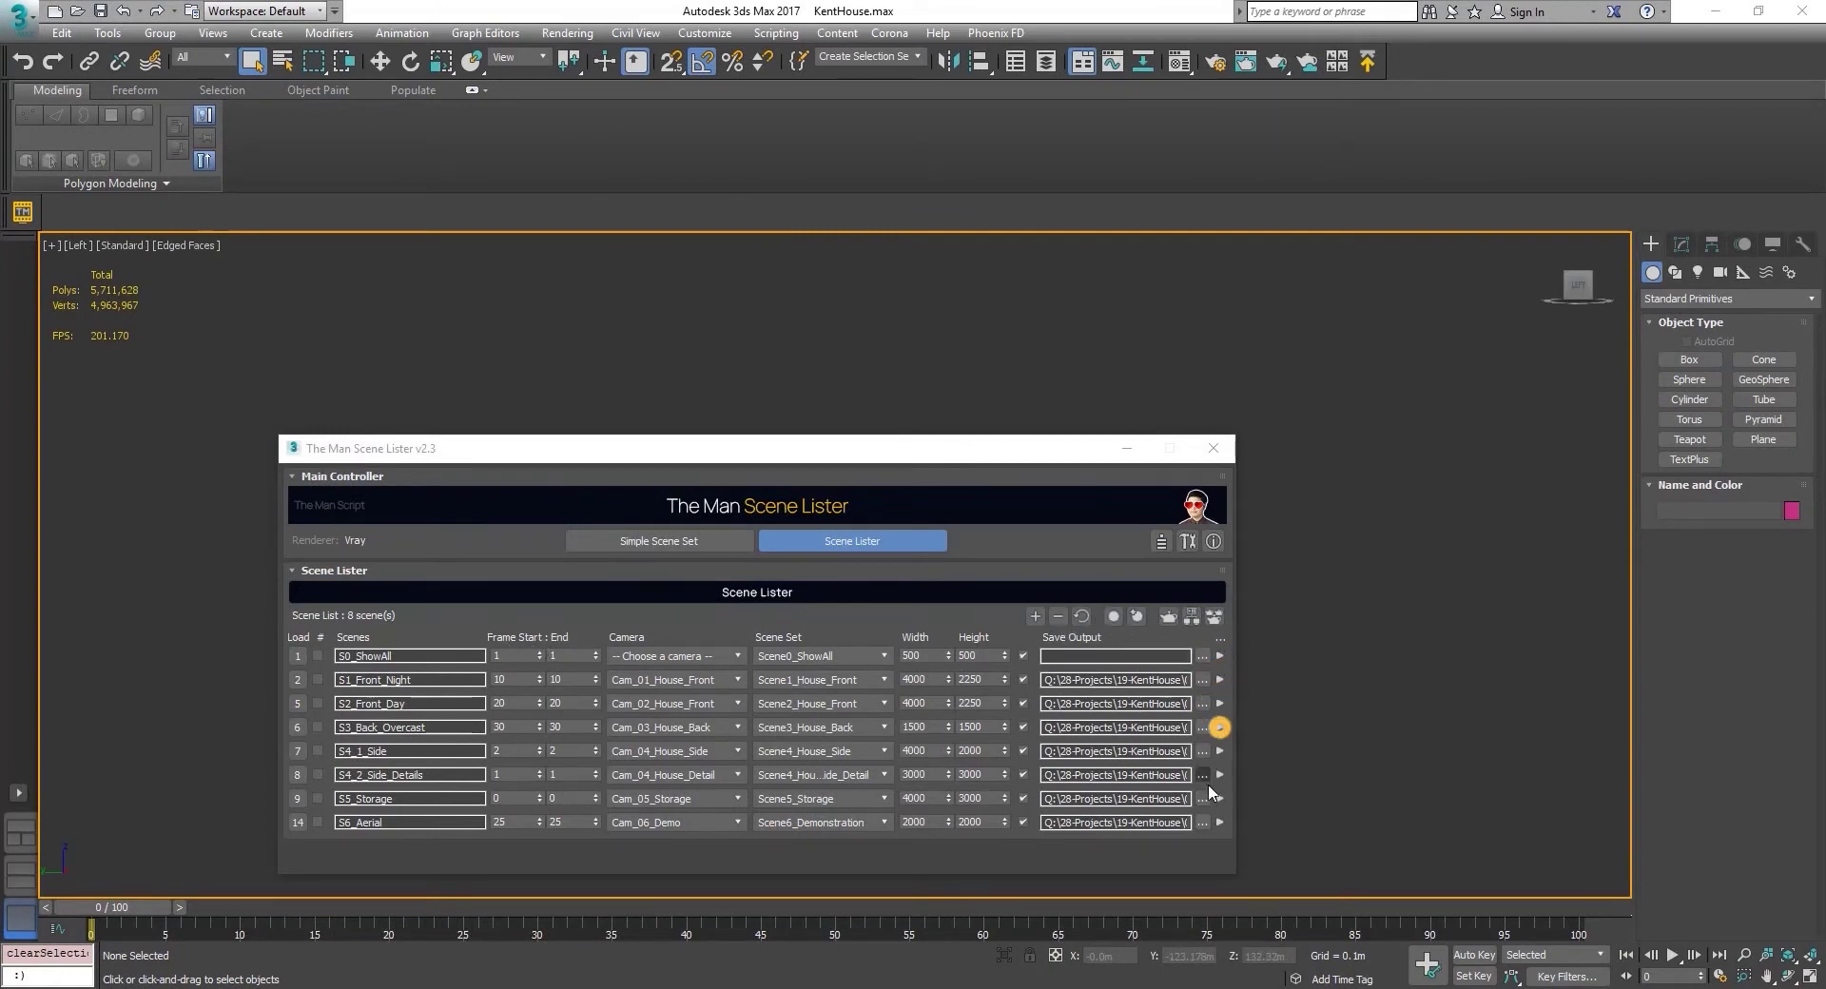
- Open Advance Settings from the arrow at the end of the S1_Front_Night row
click(1221, 680)
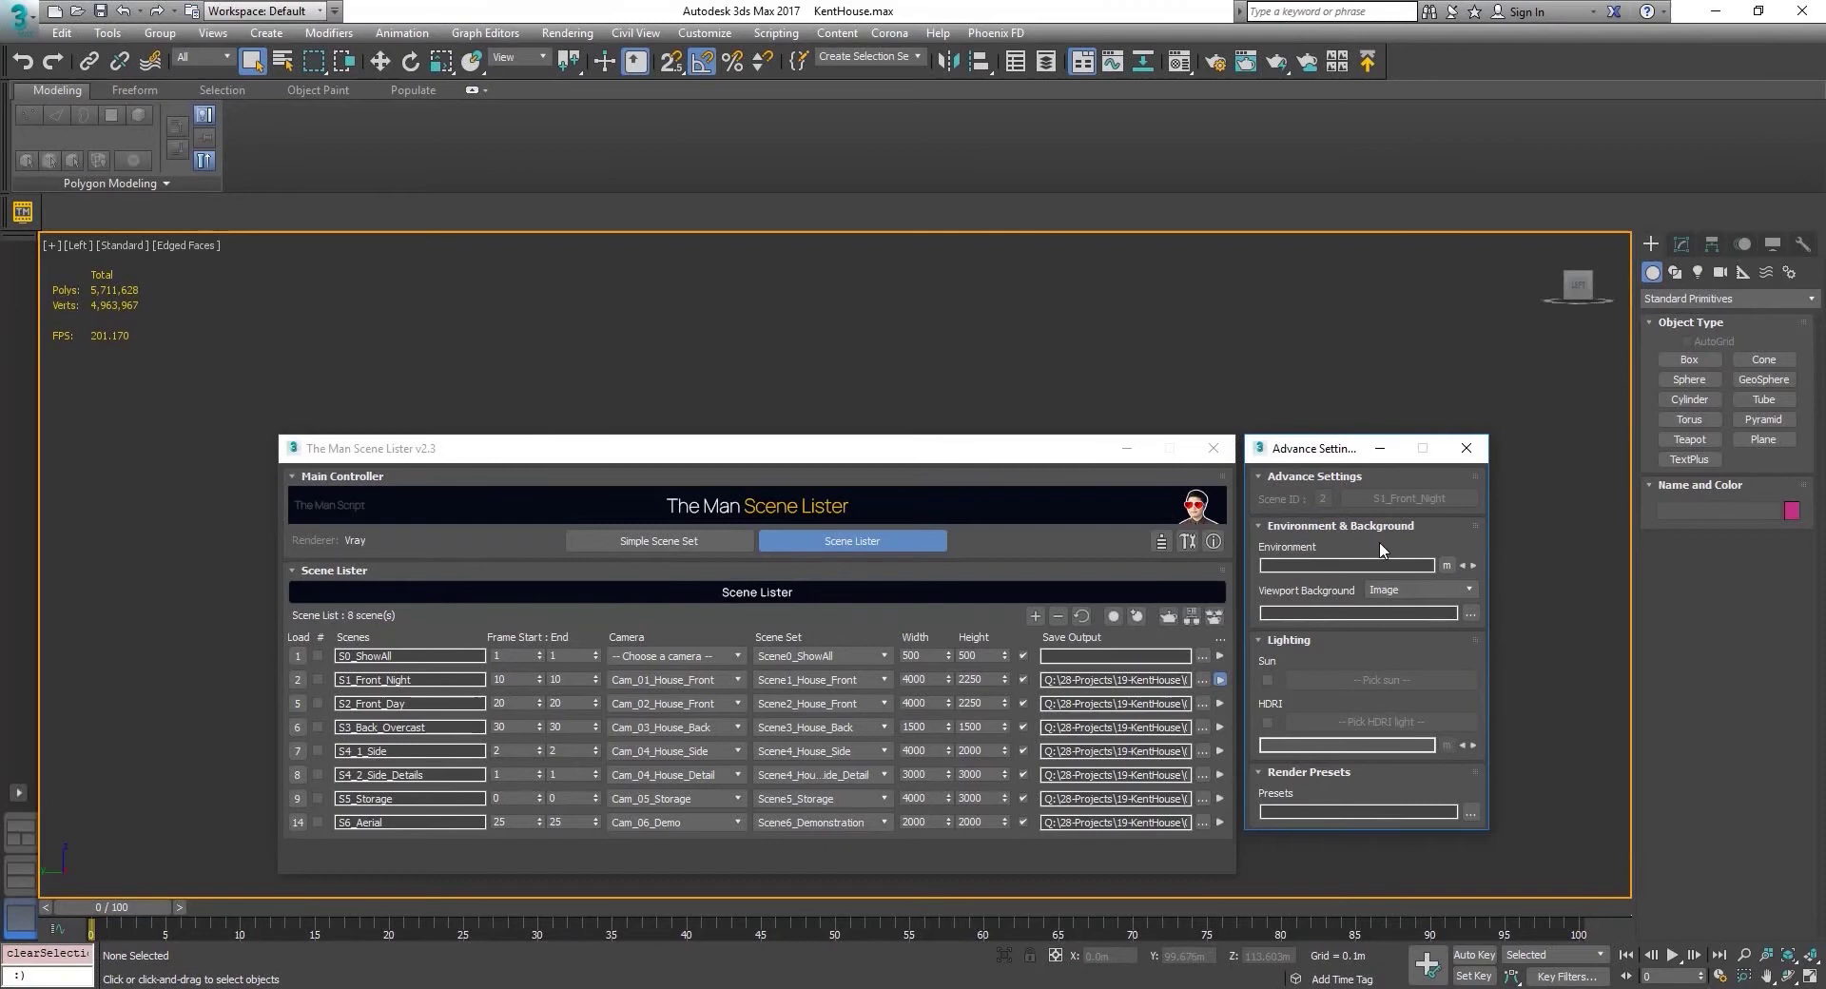
- Set S1_Front_Night's environment to a new Falloff map from the Material/Map Browser
click(1447, 566)
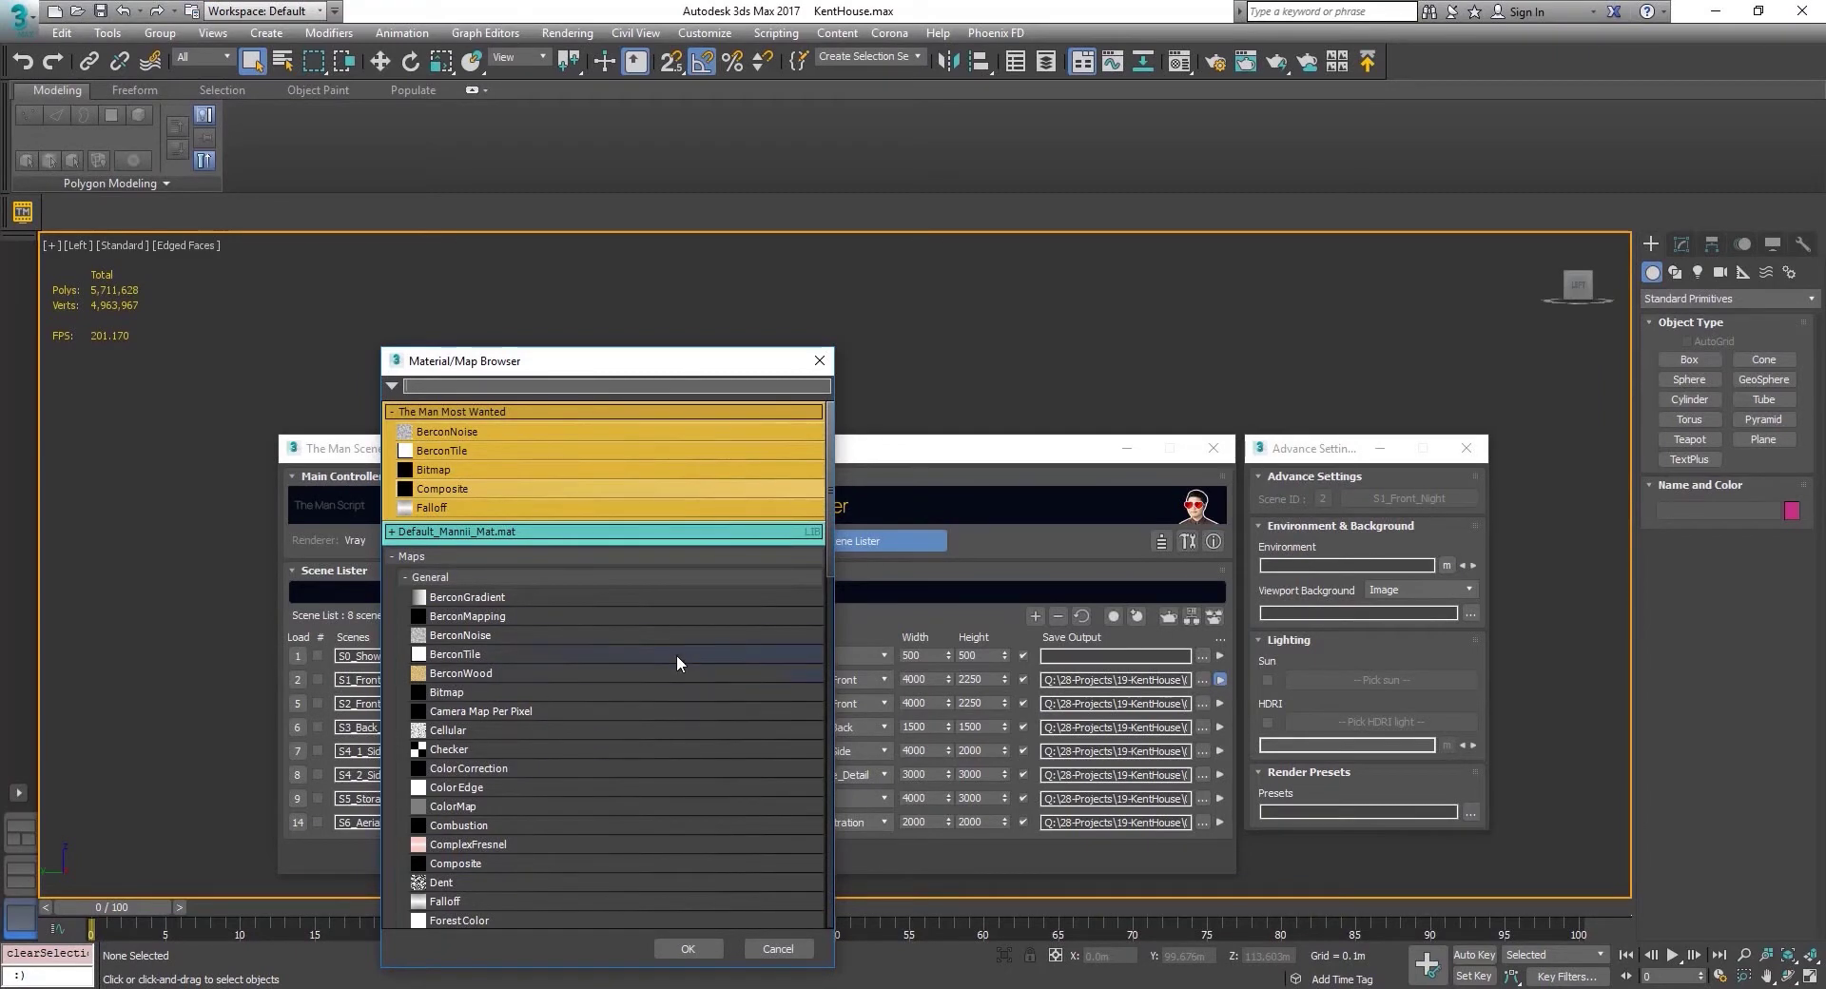
double_click(605, 509)
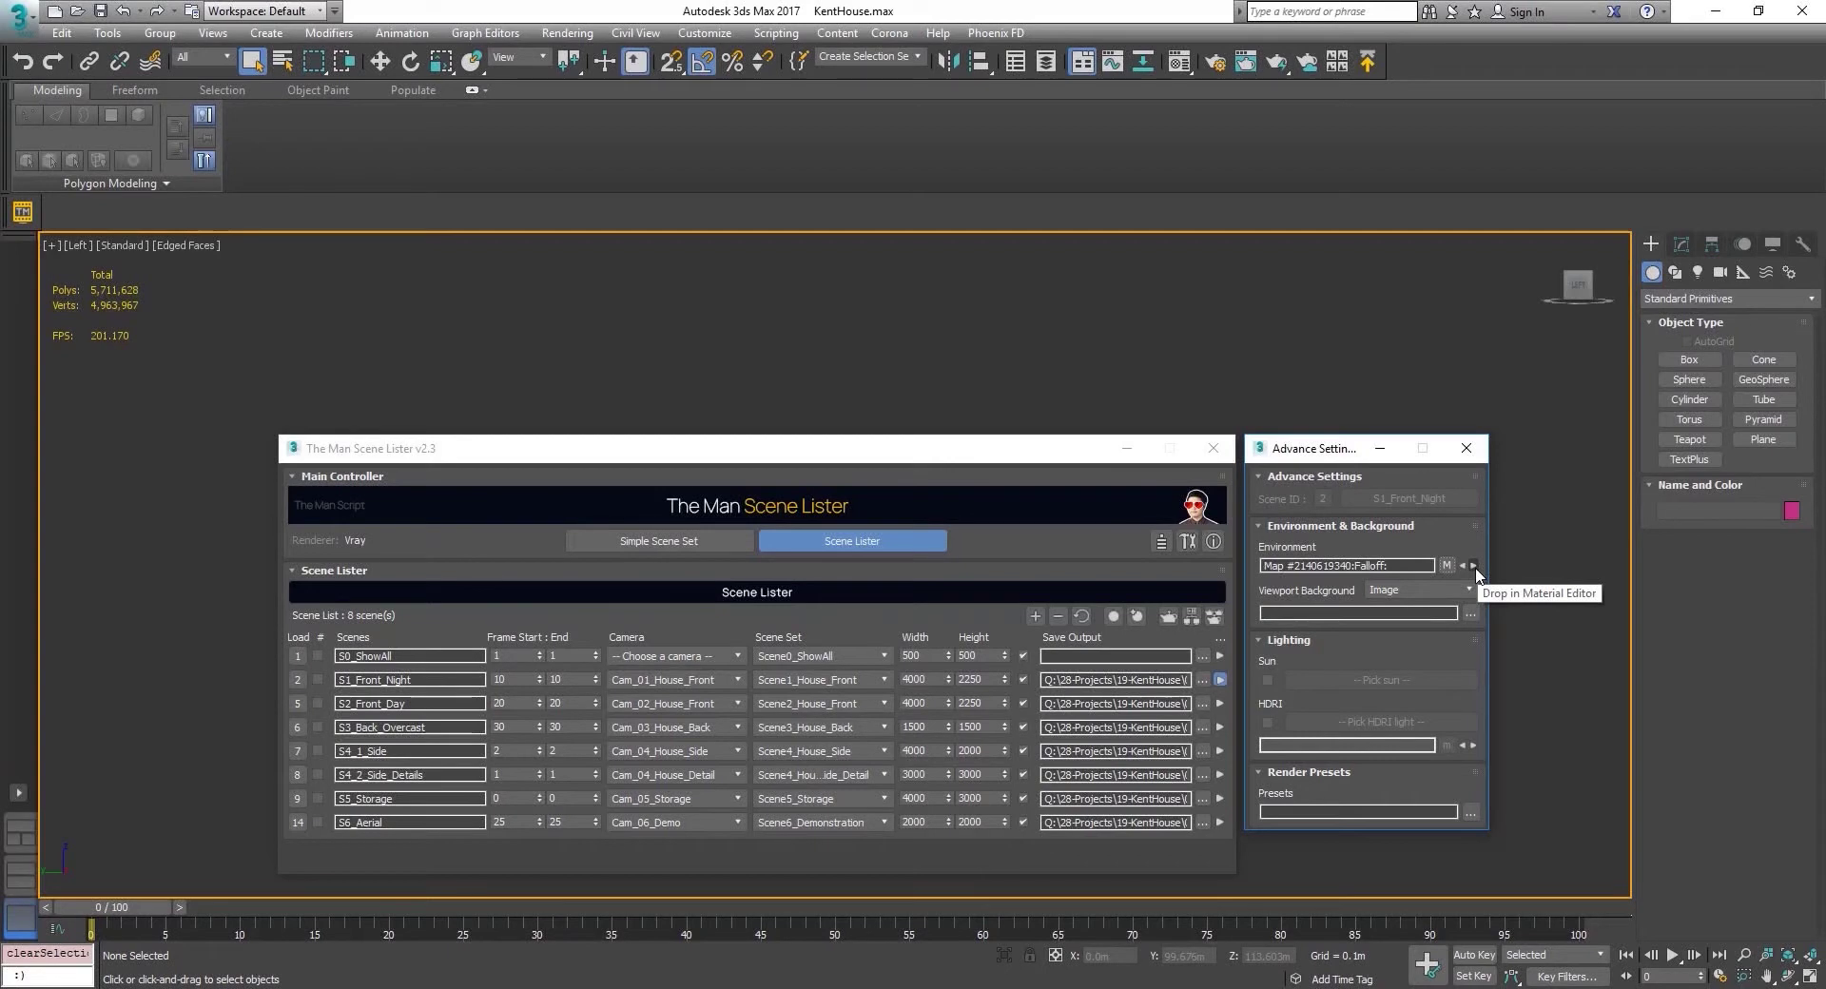
- Instance the environment Falloff map into Material Editor sample slot 5
click(1475, 566)
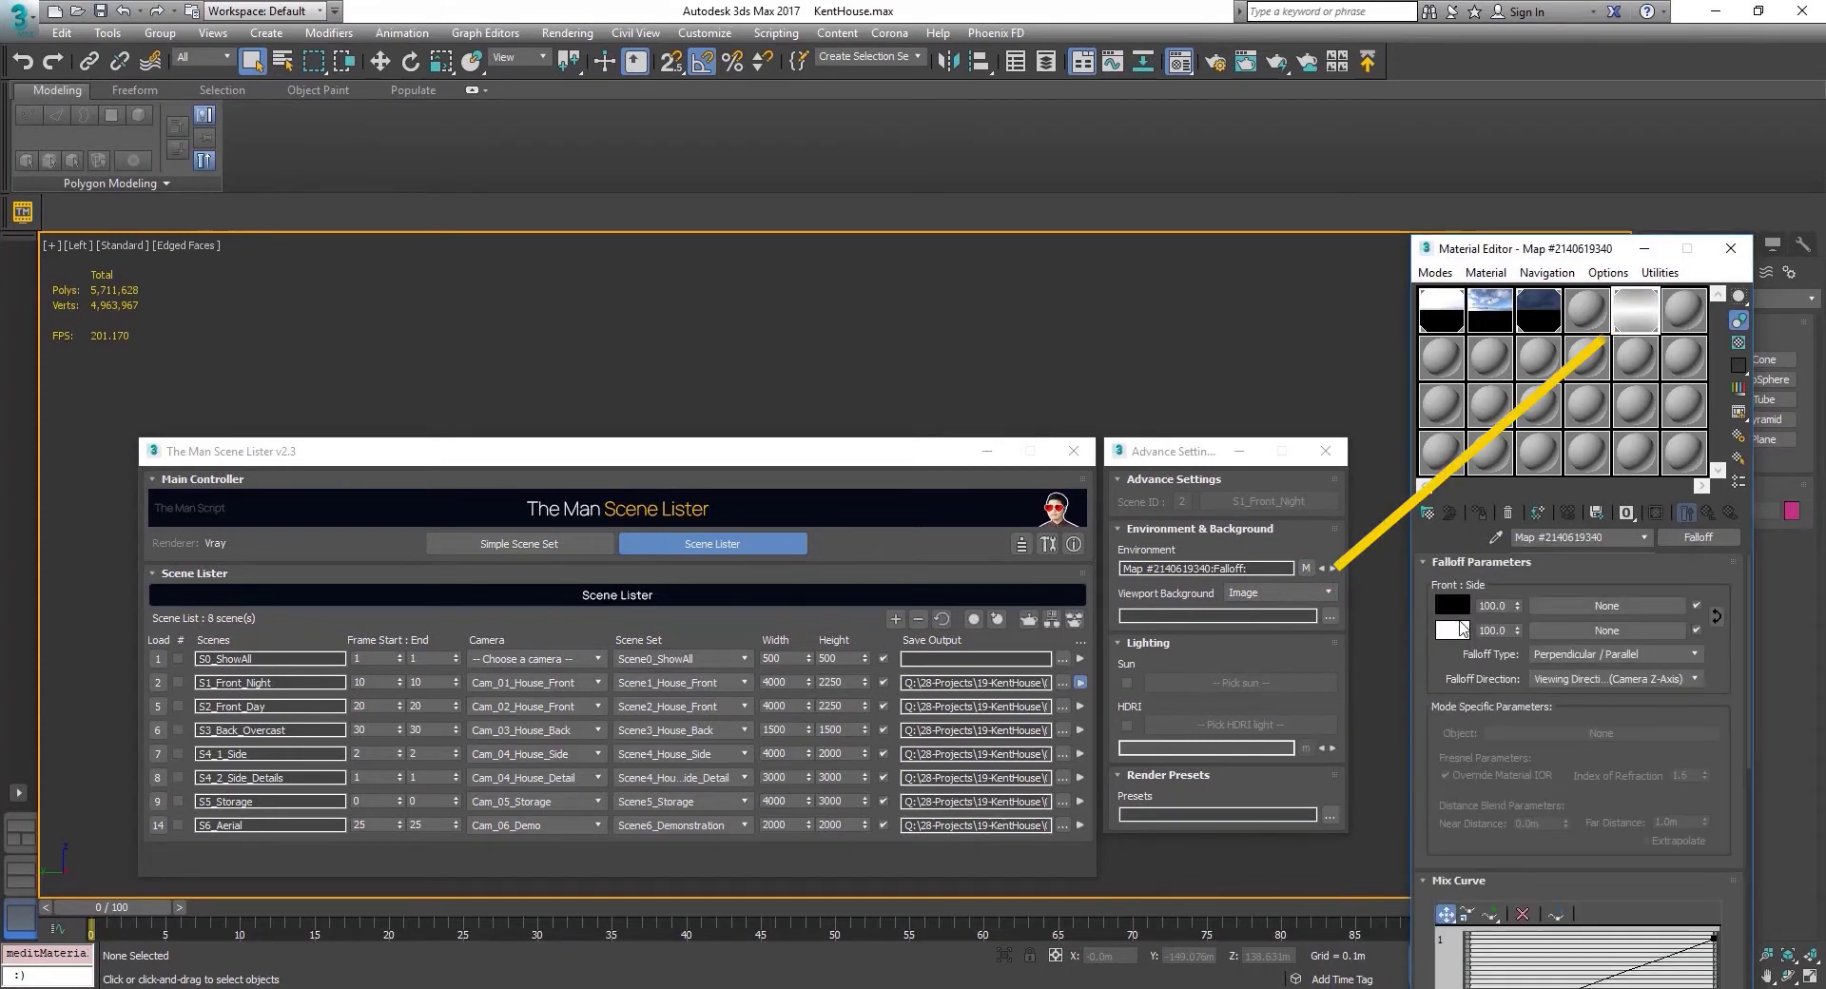
drag(1333, 573, 1634, 312)
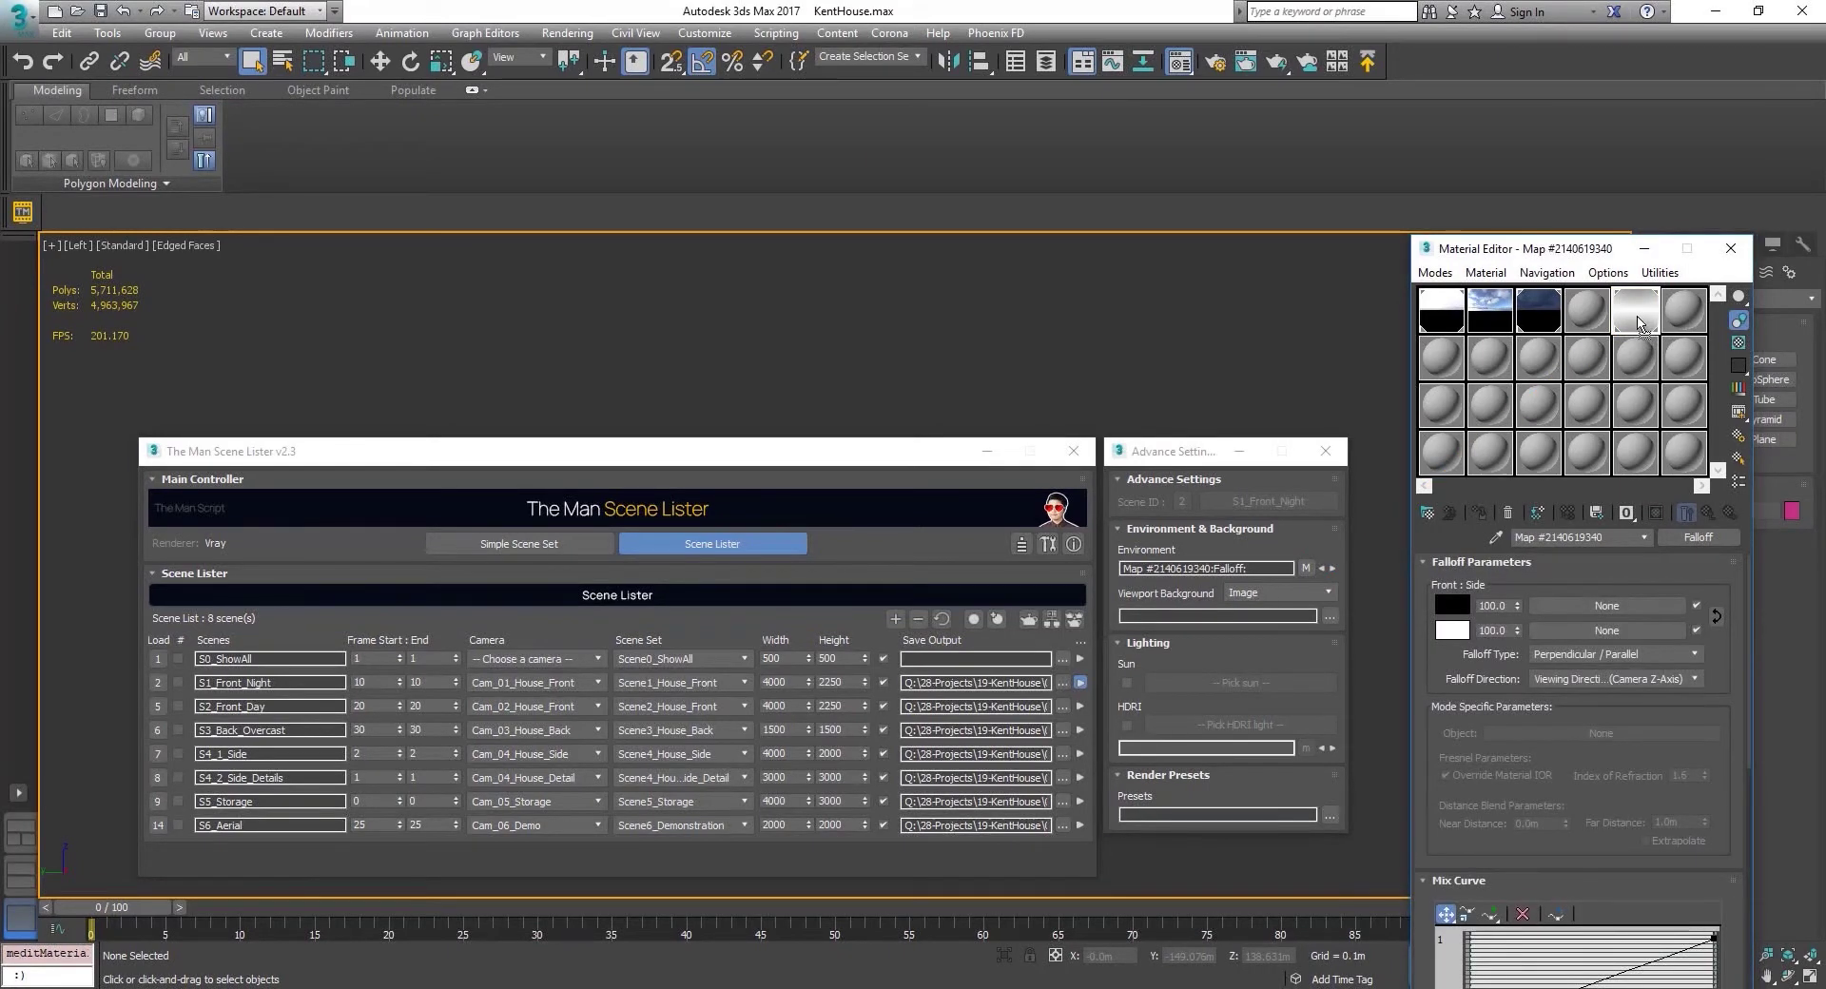
key(ctrl+z)
click(1733, 250)
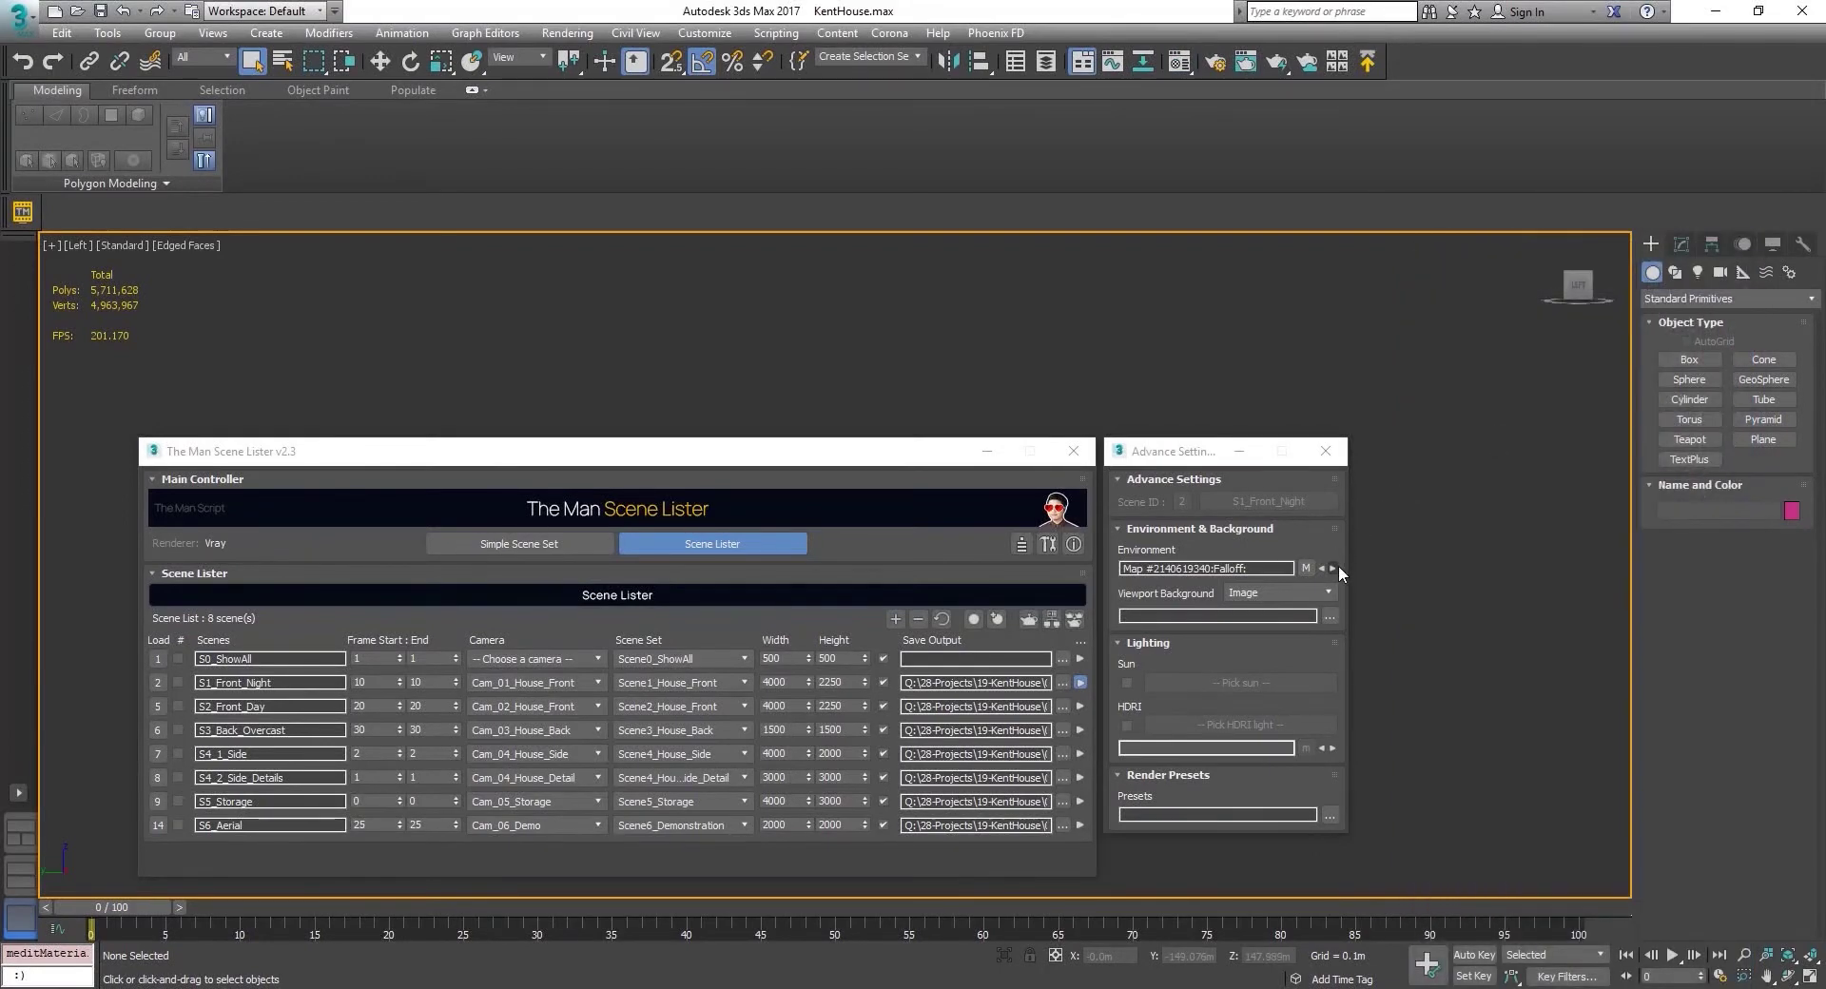
key(m)
drag(1334, 568, 1636, 312)
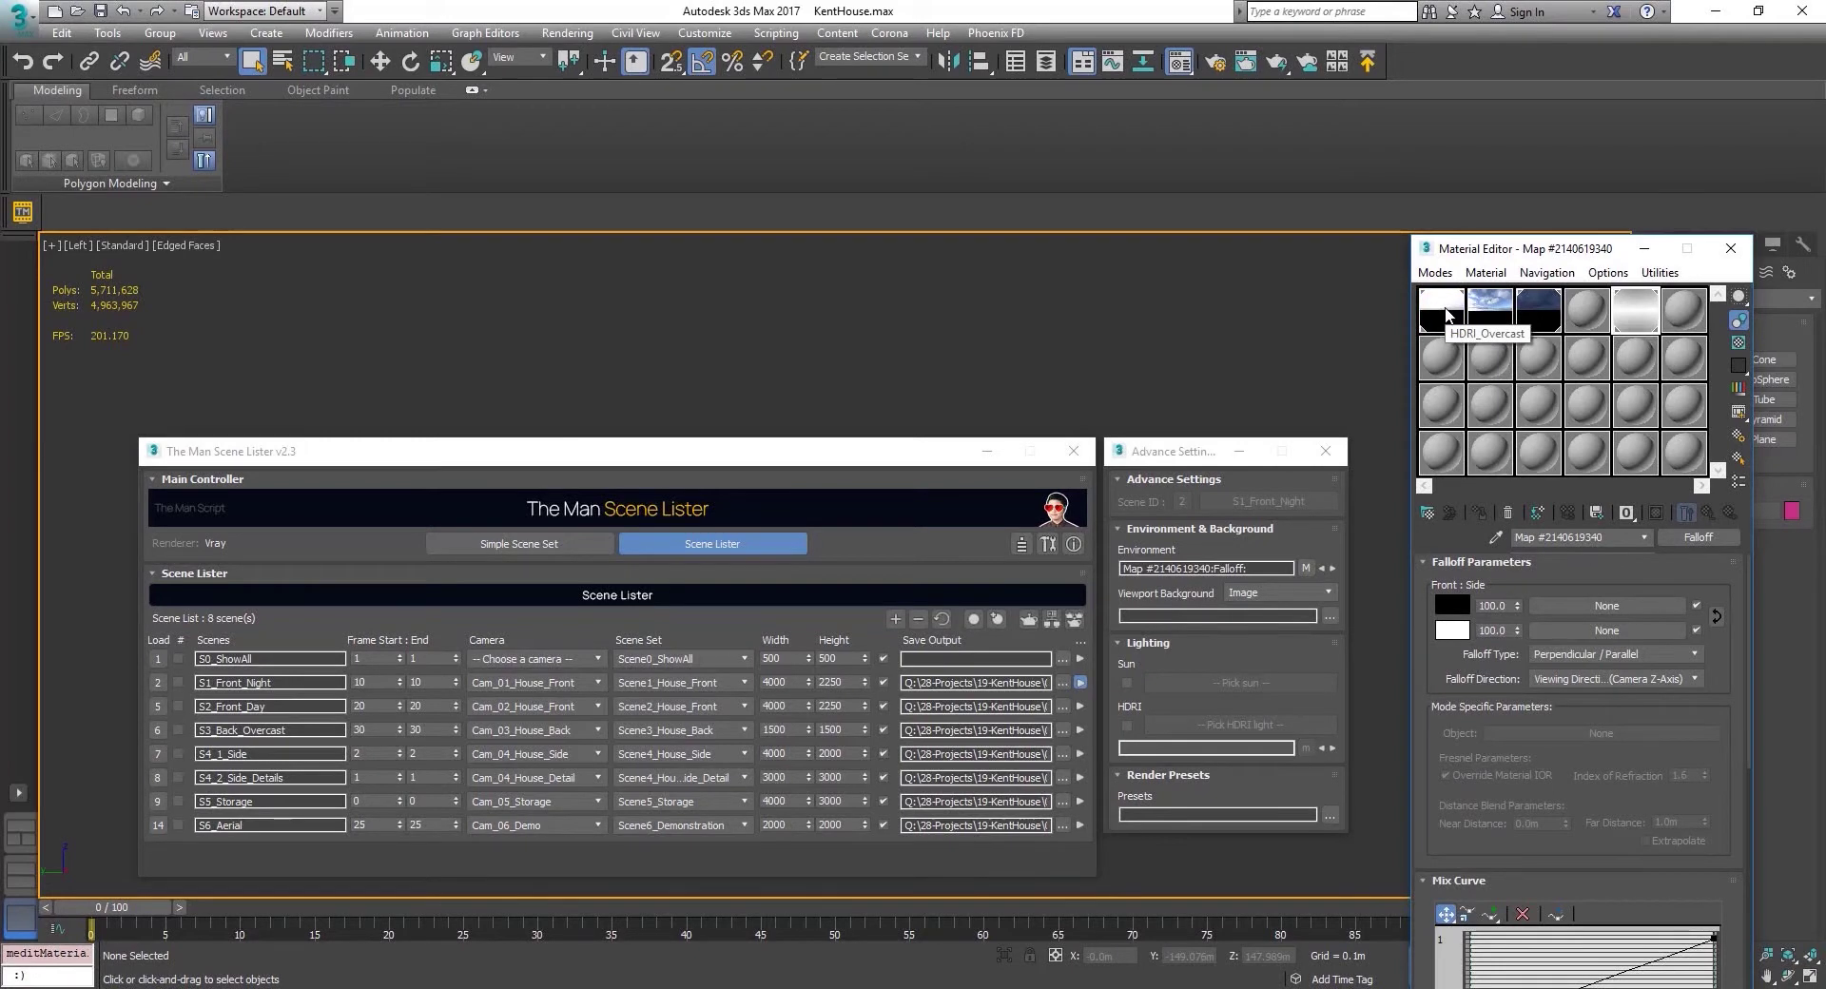
- Make the HDRI_Overcast colour-correction map the scene's environment map
click(1447, 314)
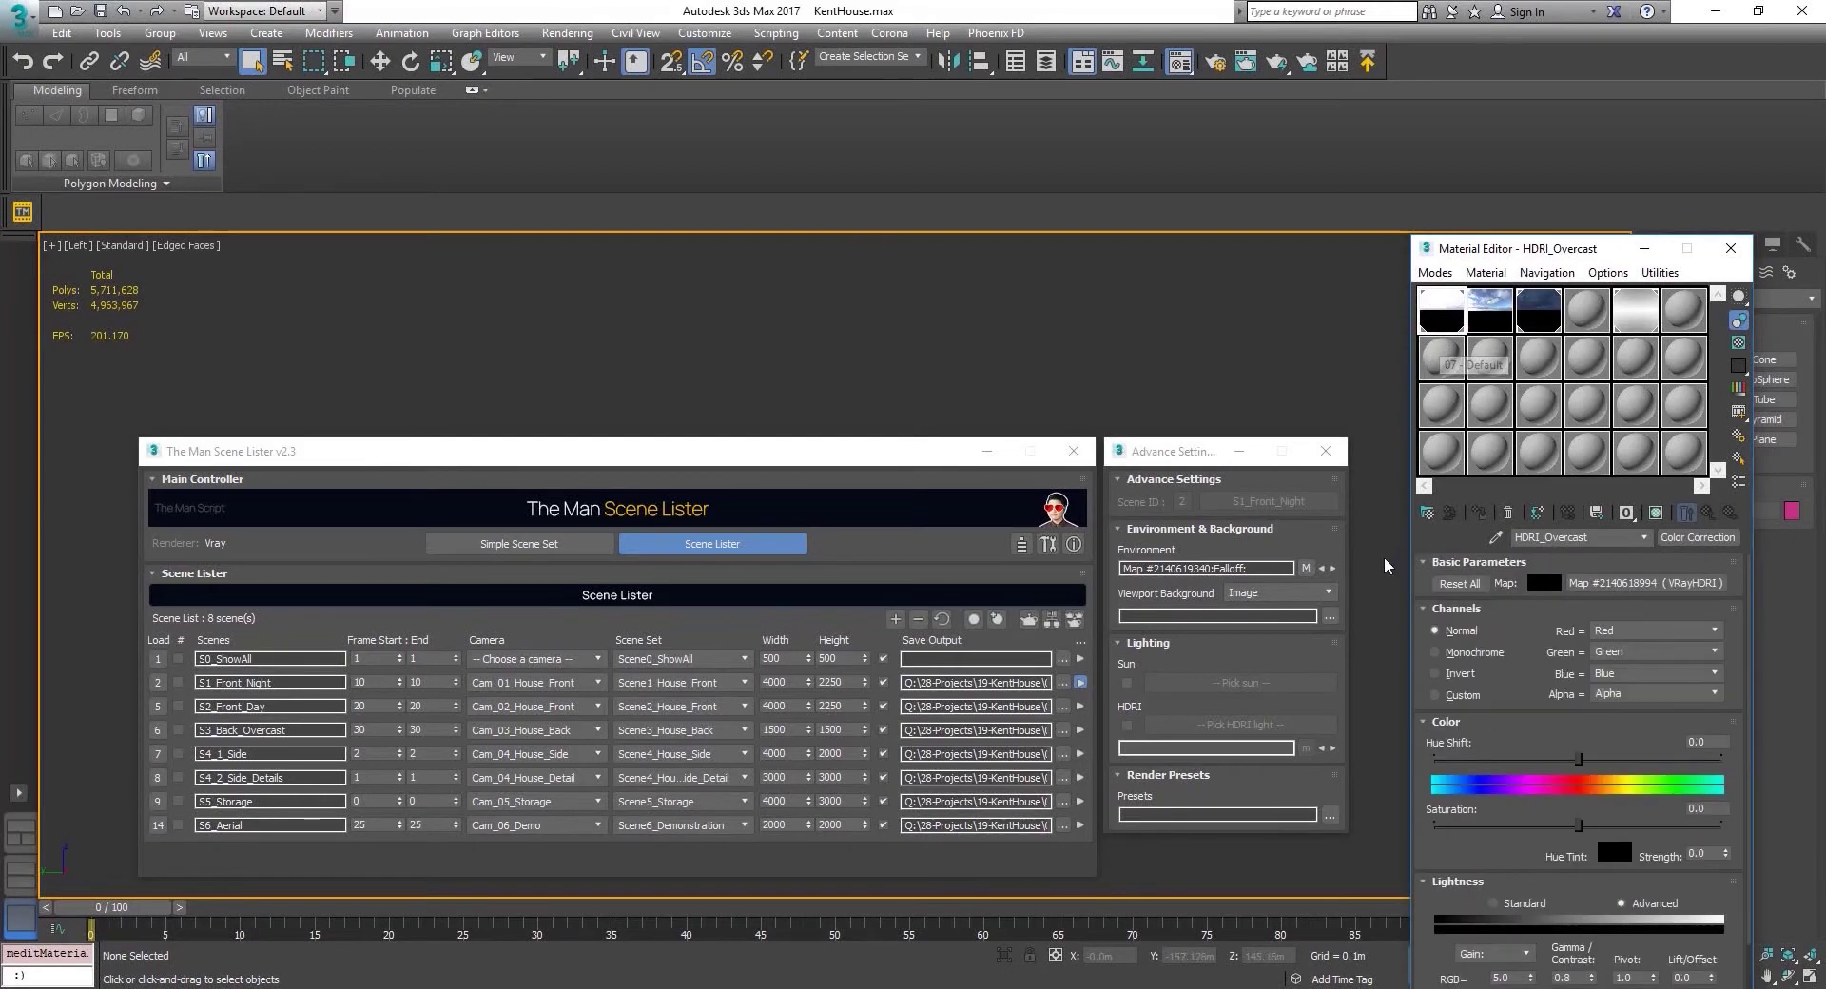
click(1310, 568)
drag(1325, 595, 1351, 656)
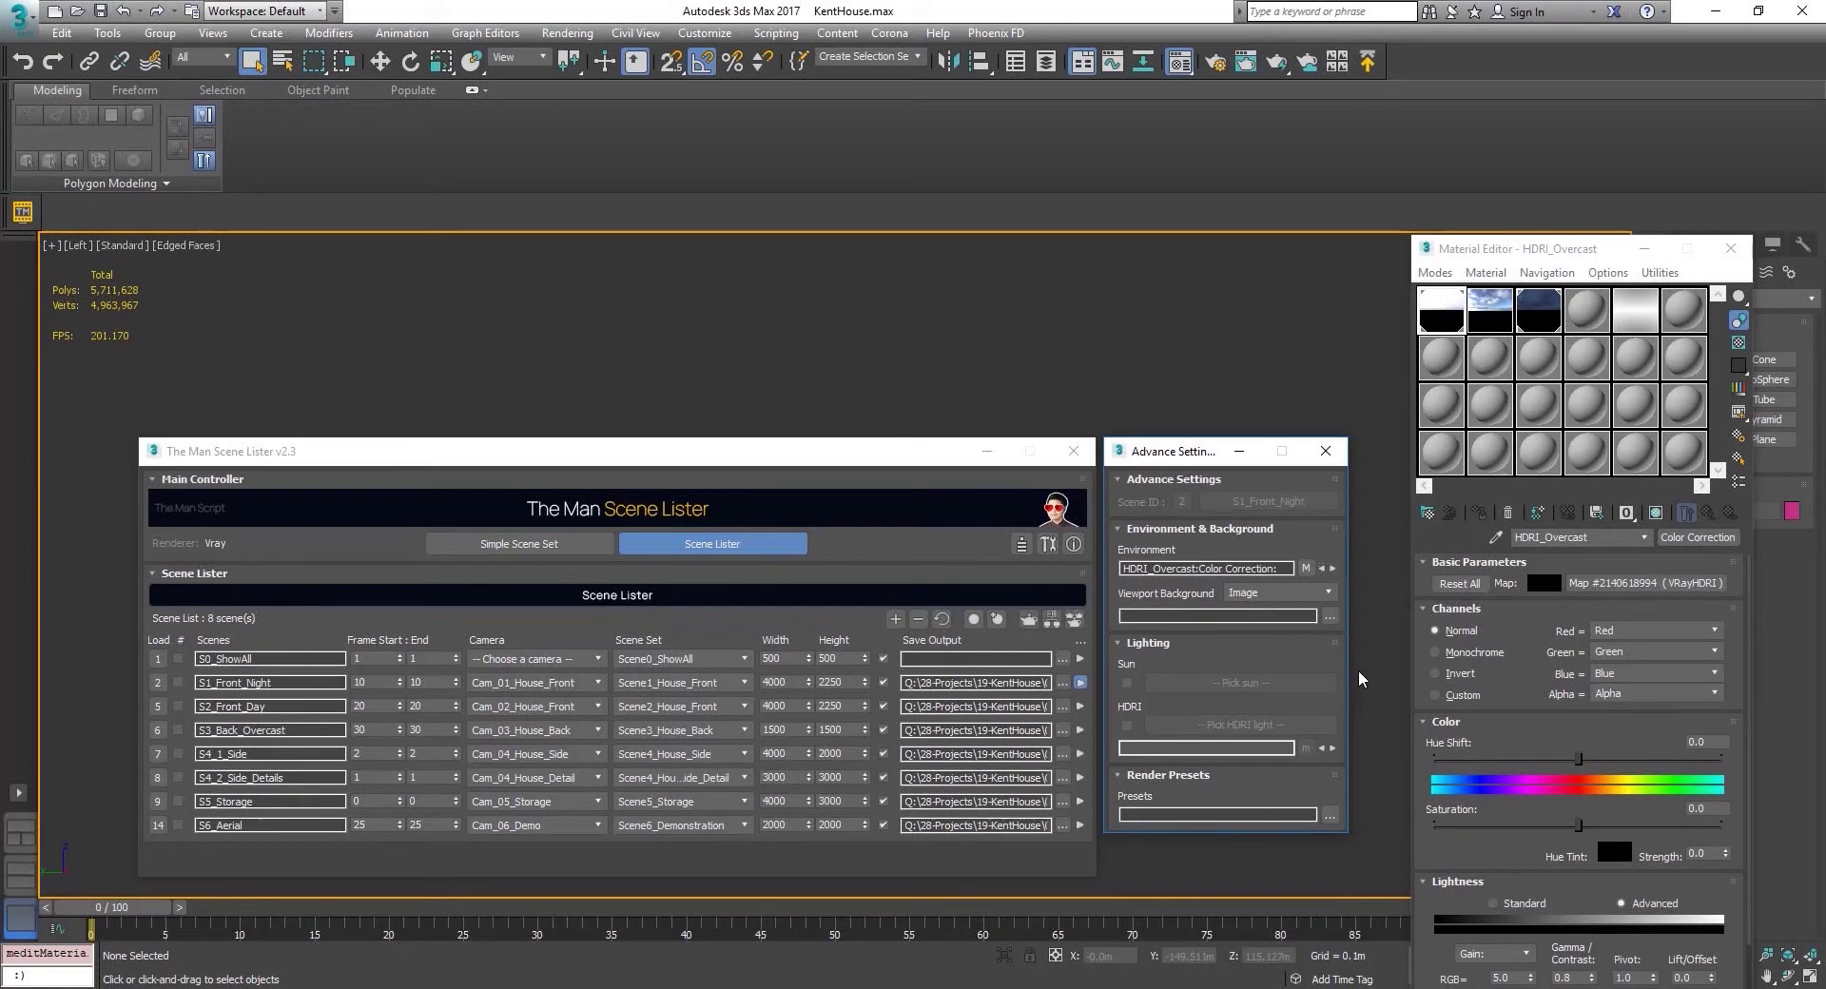
- Condense the Material Editor slots to maps in use, with HDRI_Overcast in the first slot
click(1660, 274)
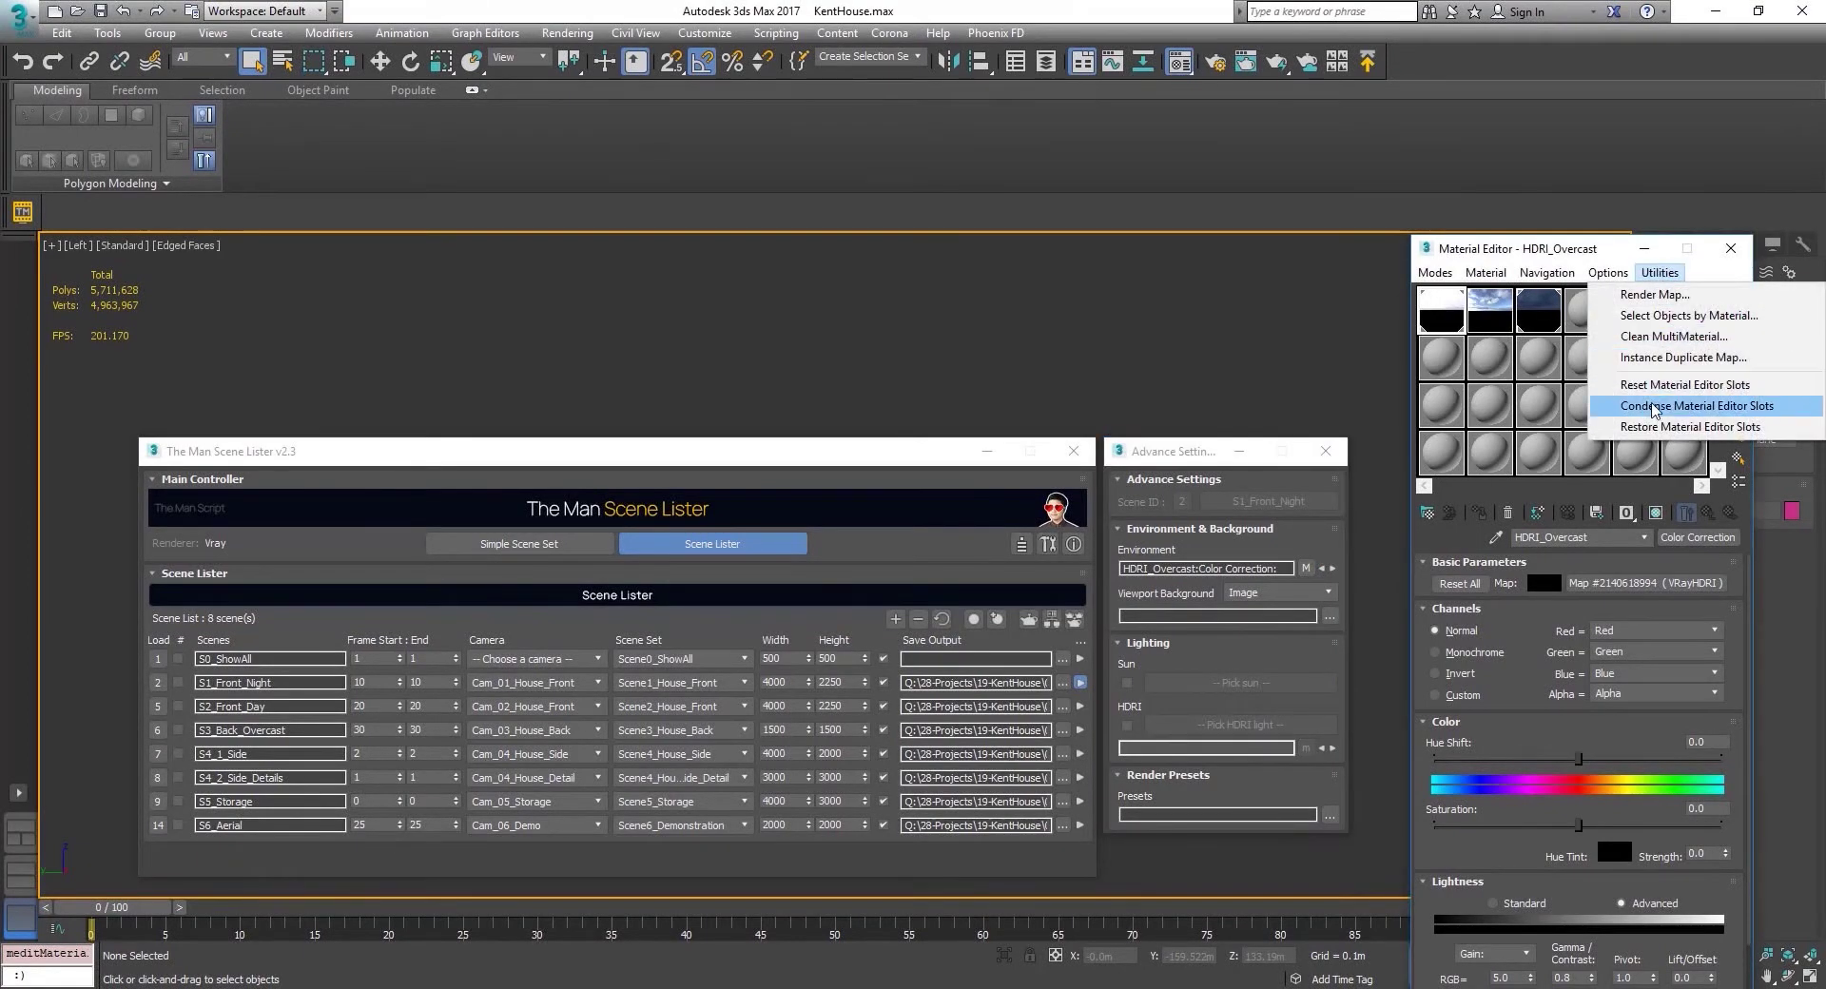
click(1655, 386)
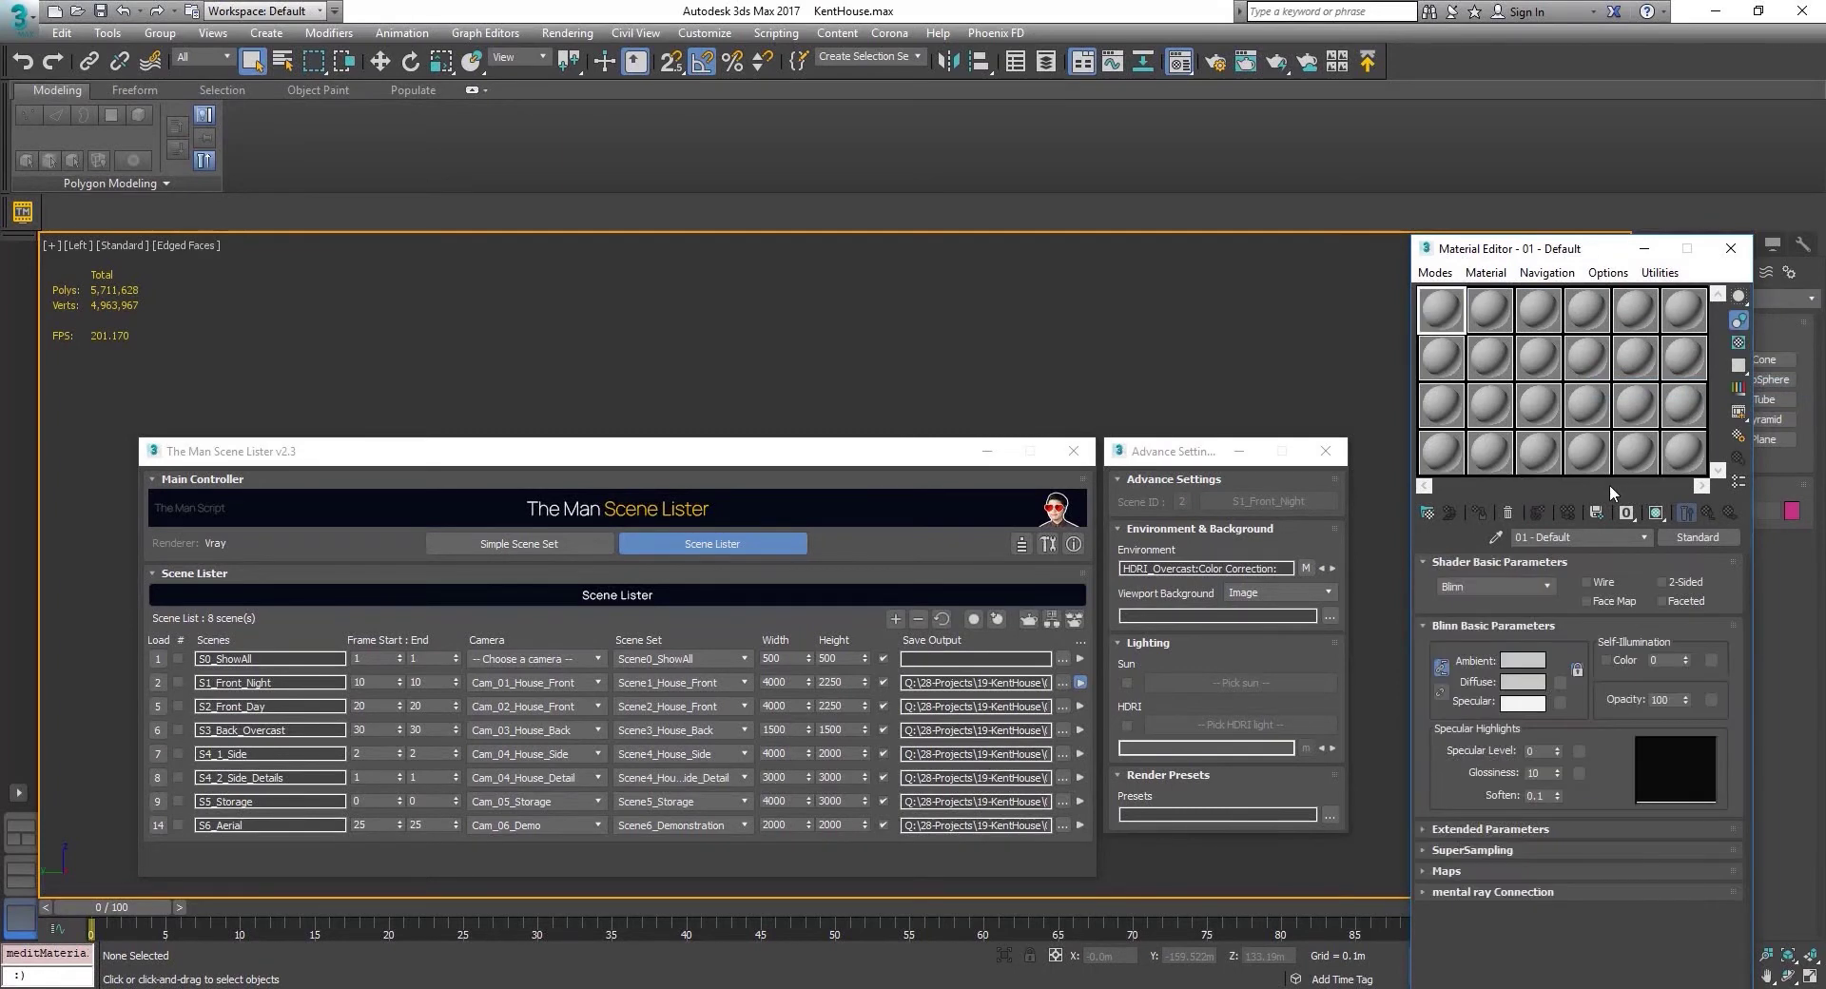
click(1335, 569)
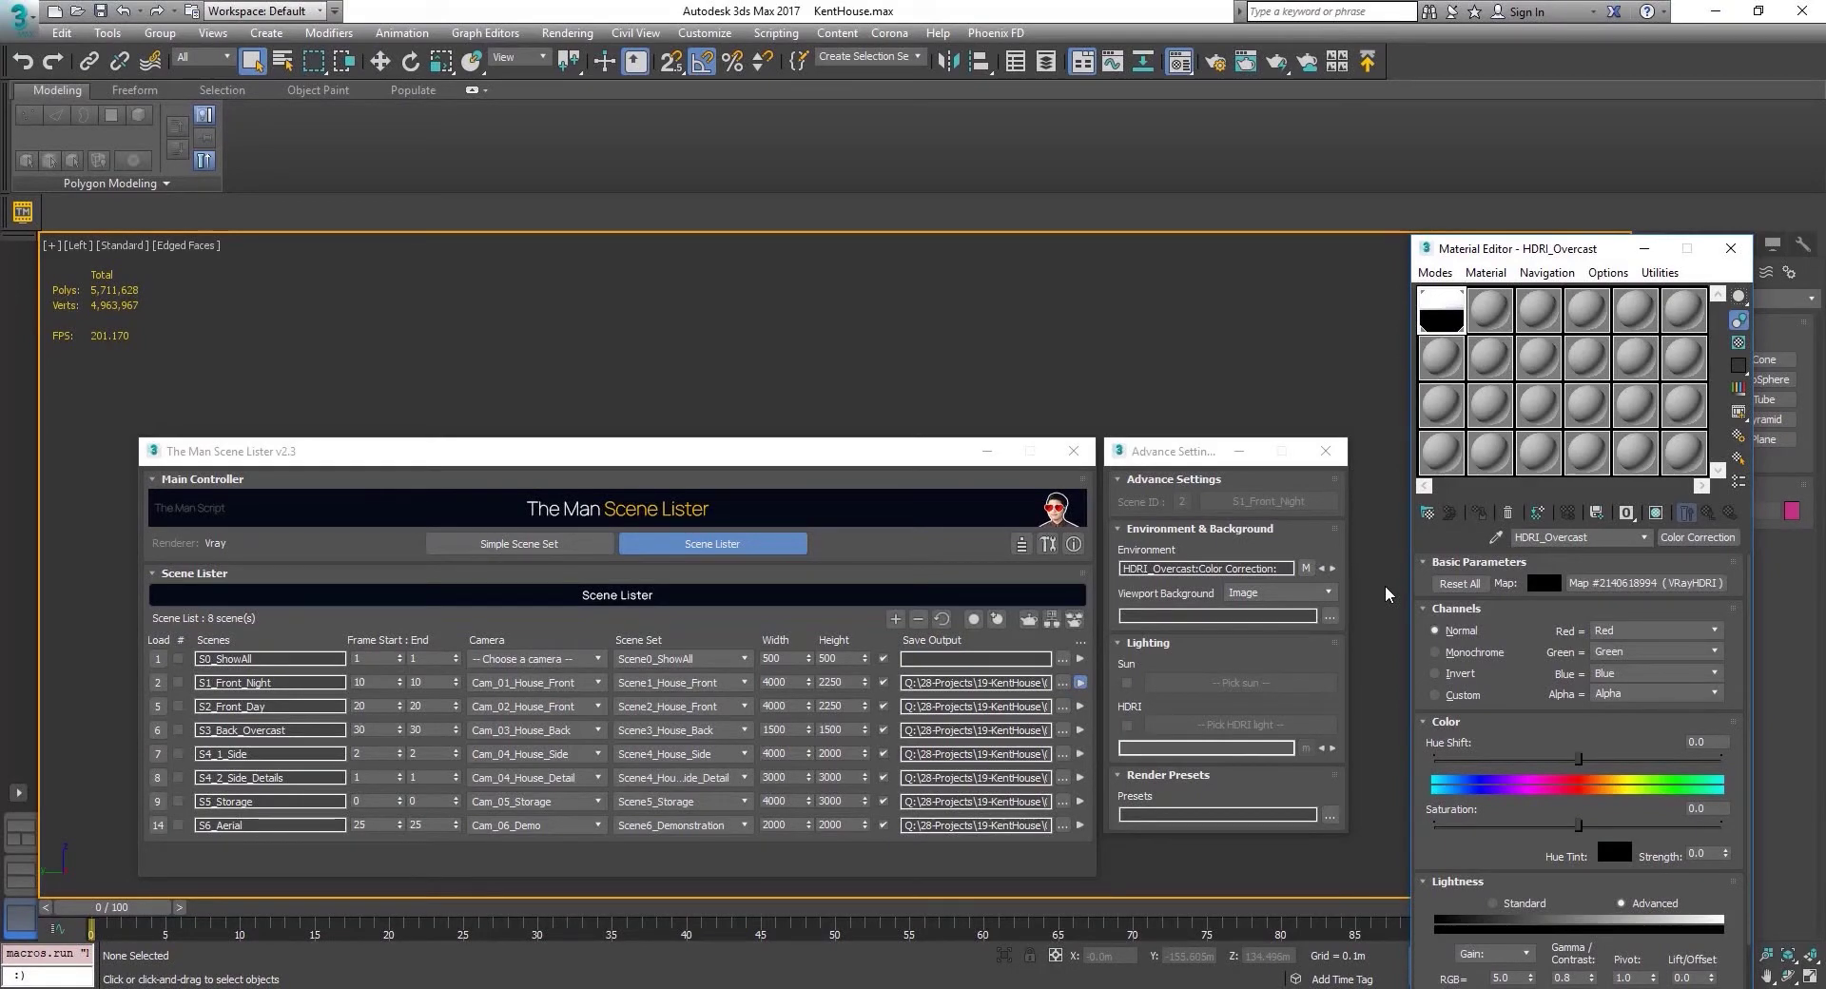
- Switch to the Slate Material Editor and load the current environment map into View1
click(1436, 273)
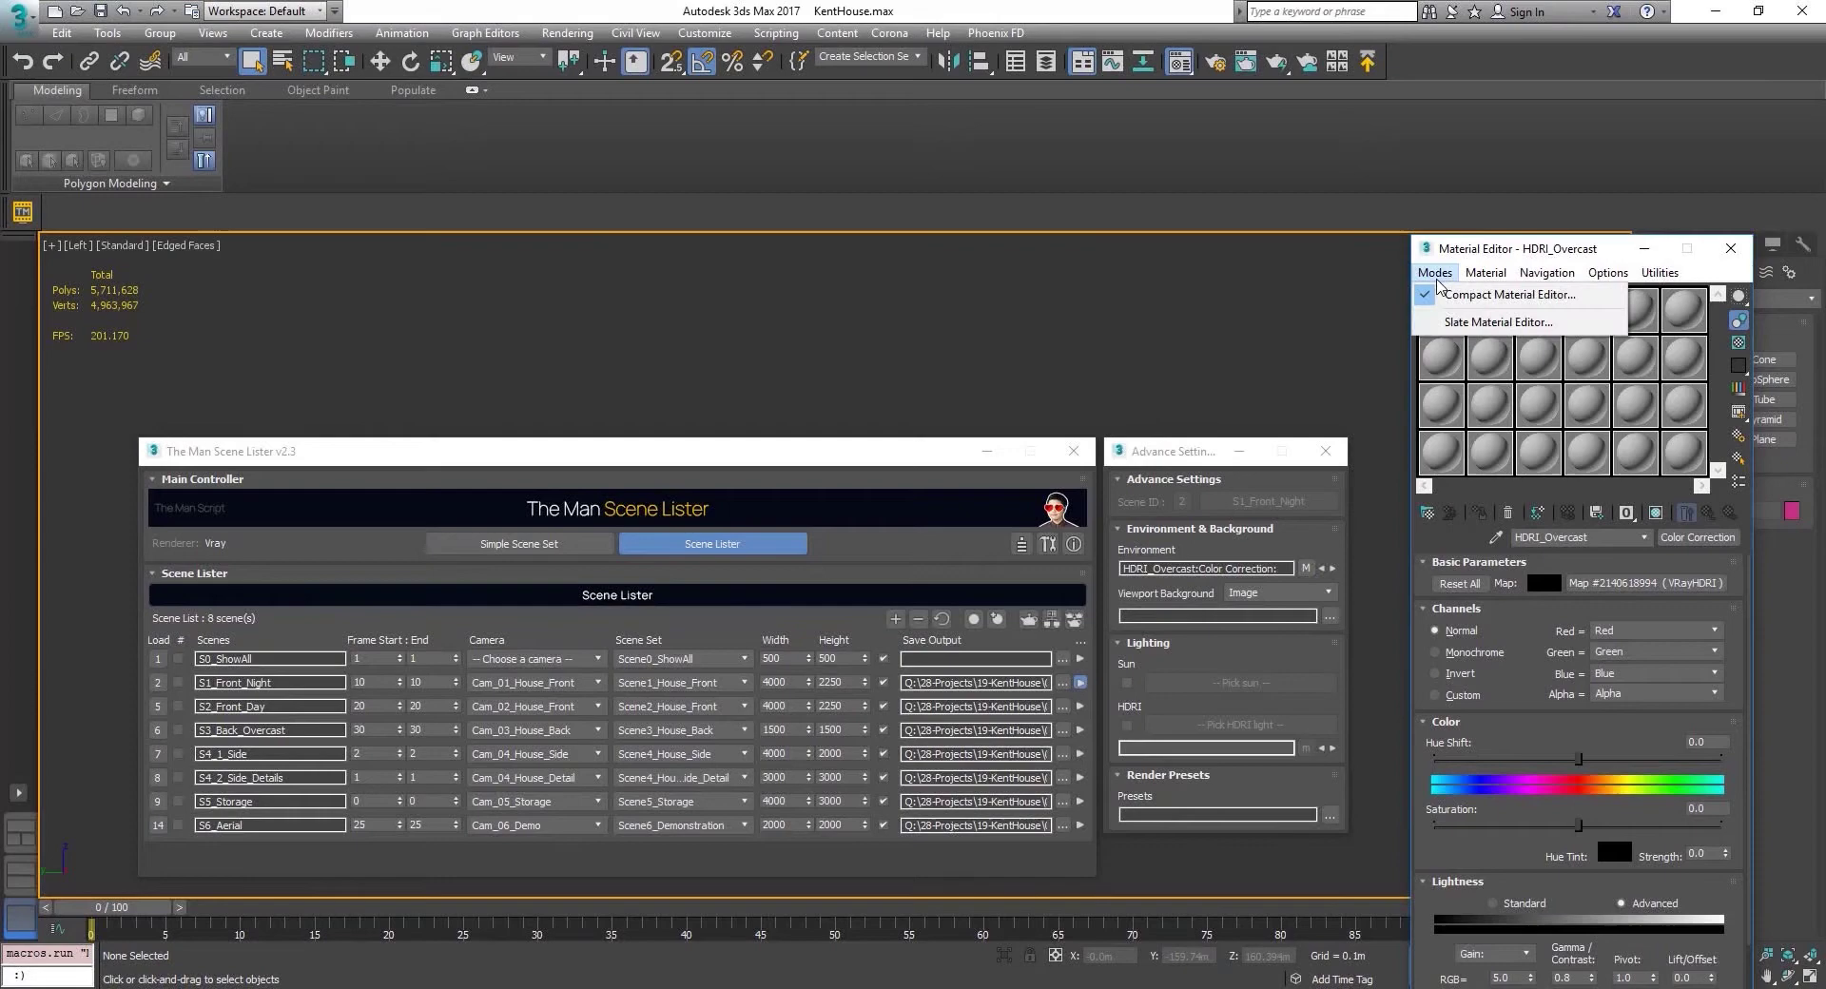
click(1470, 323)
drag(675, 80, 1201, 188)
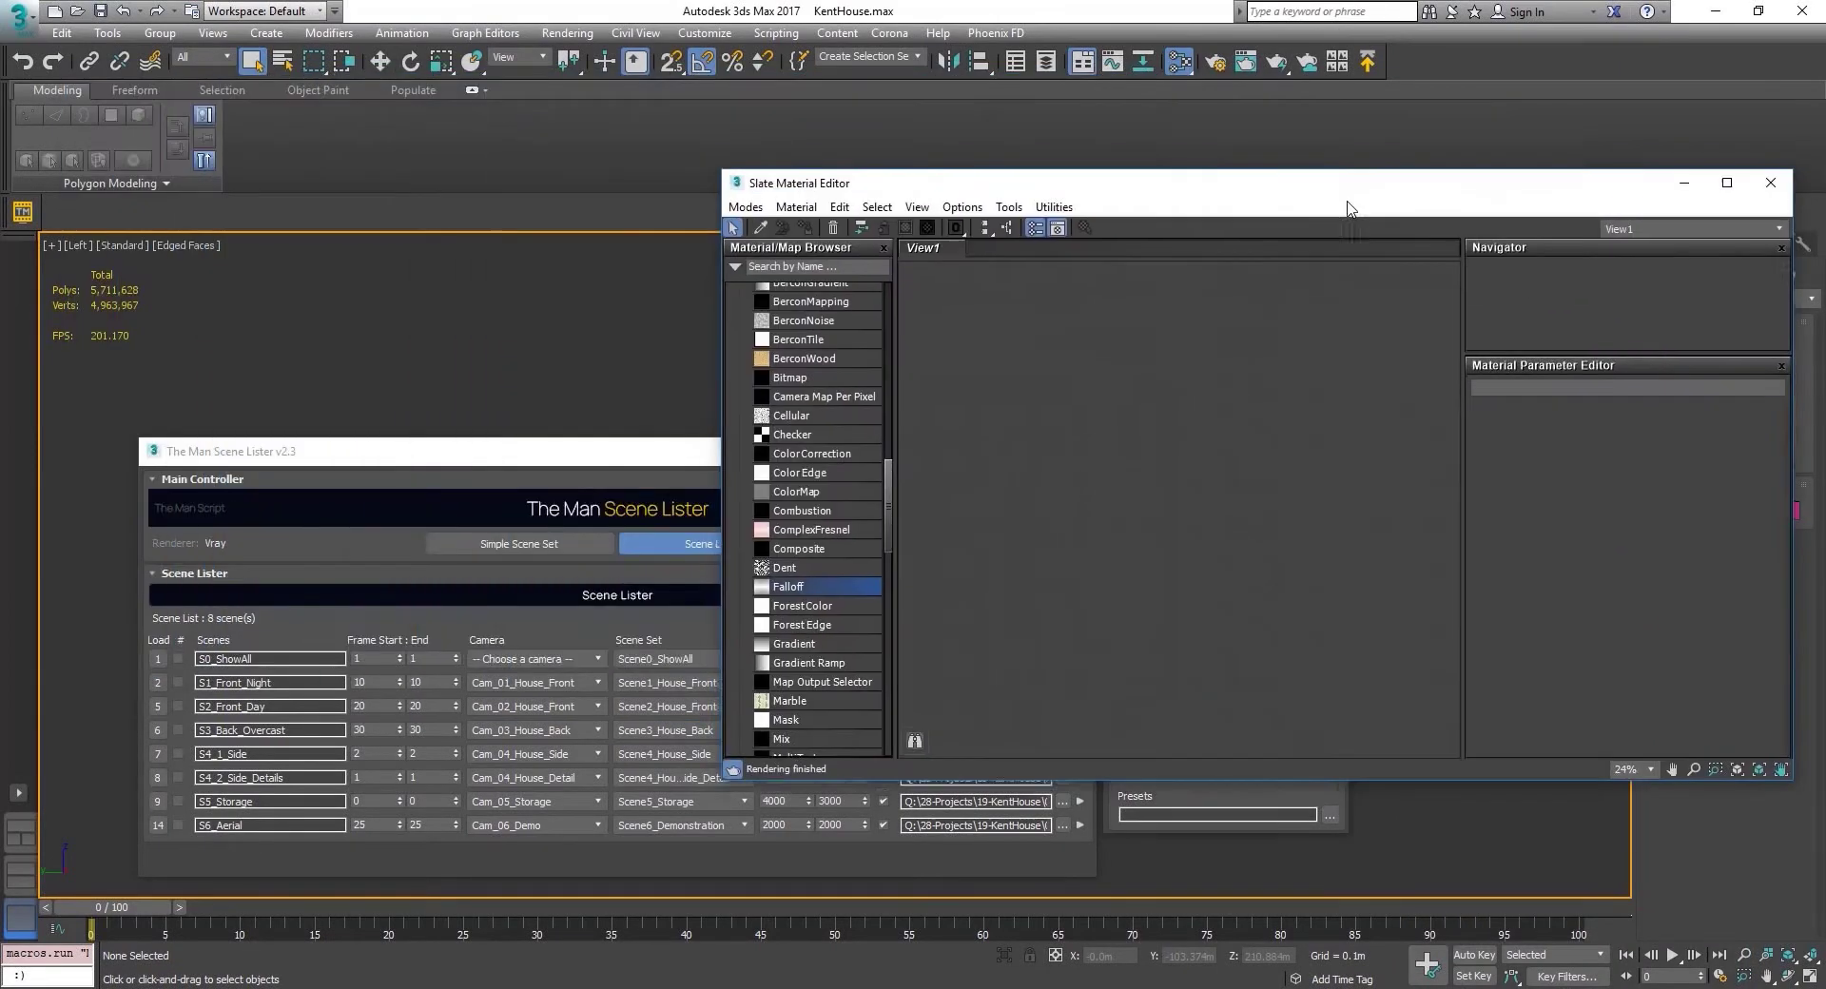
drag(466, 453, 449, 455)
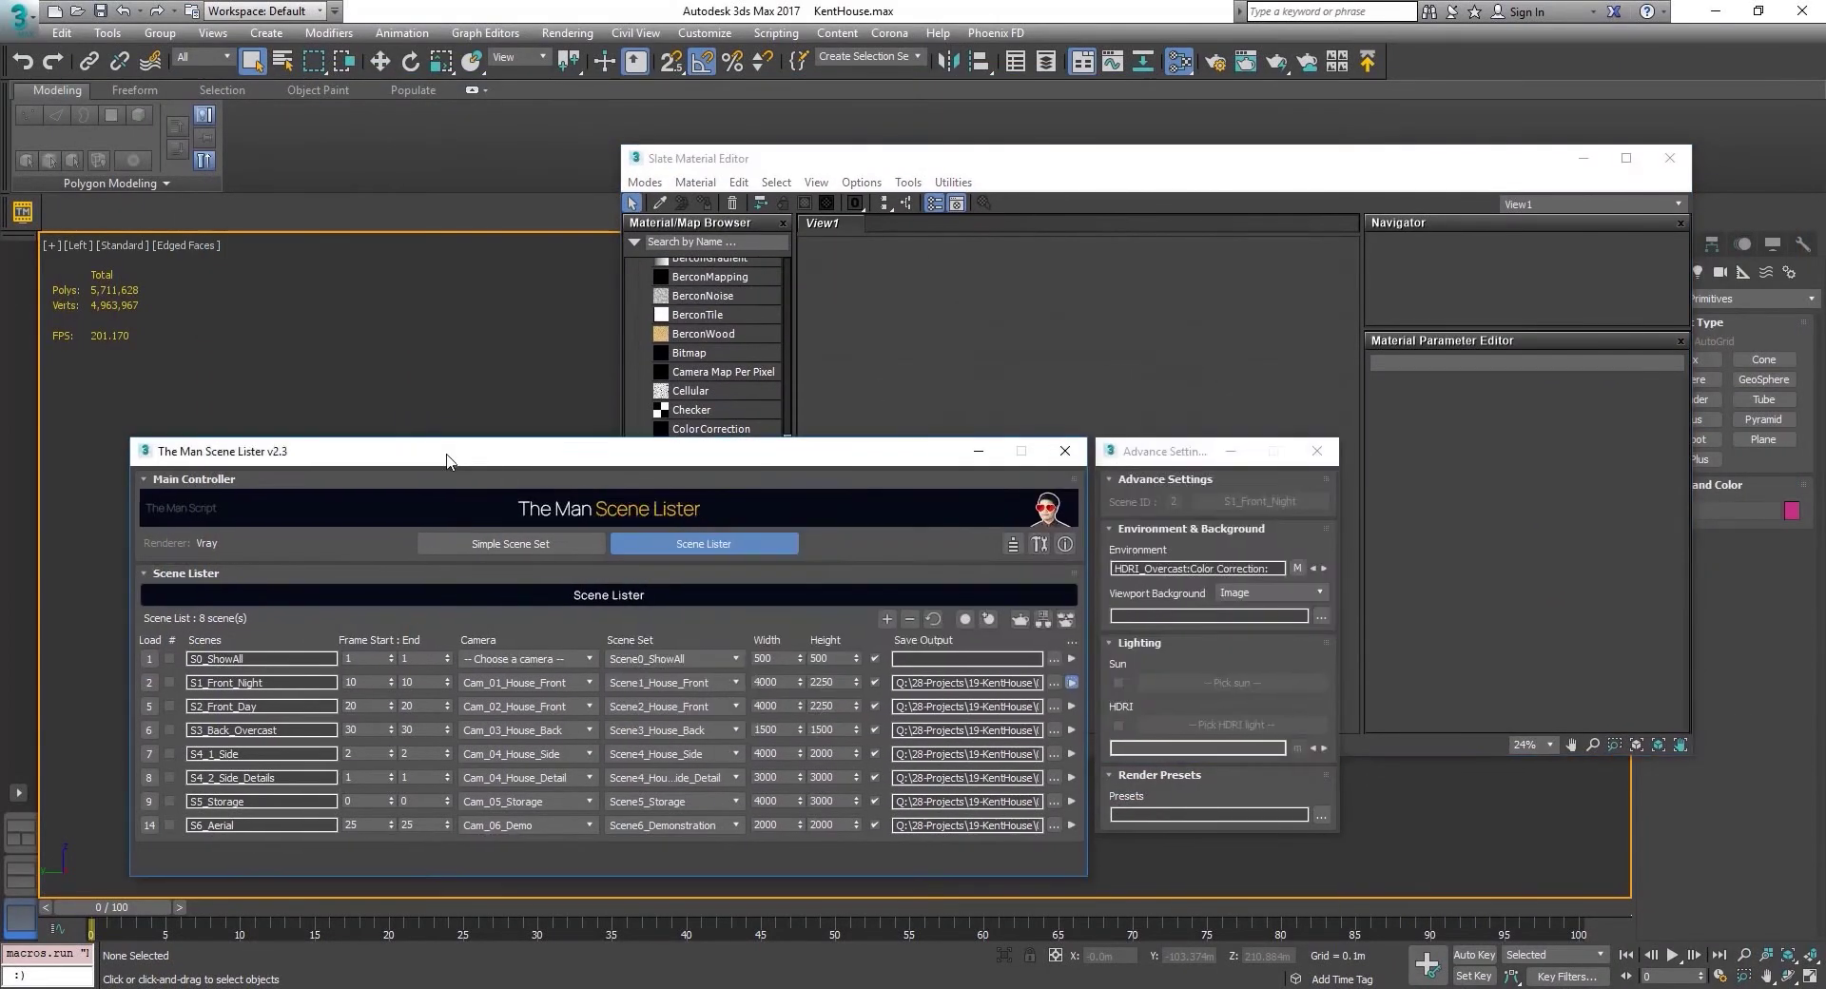
click(1315, 571)
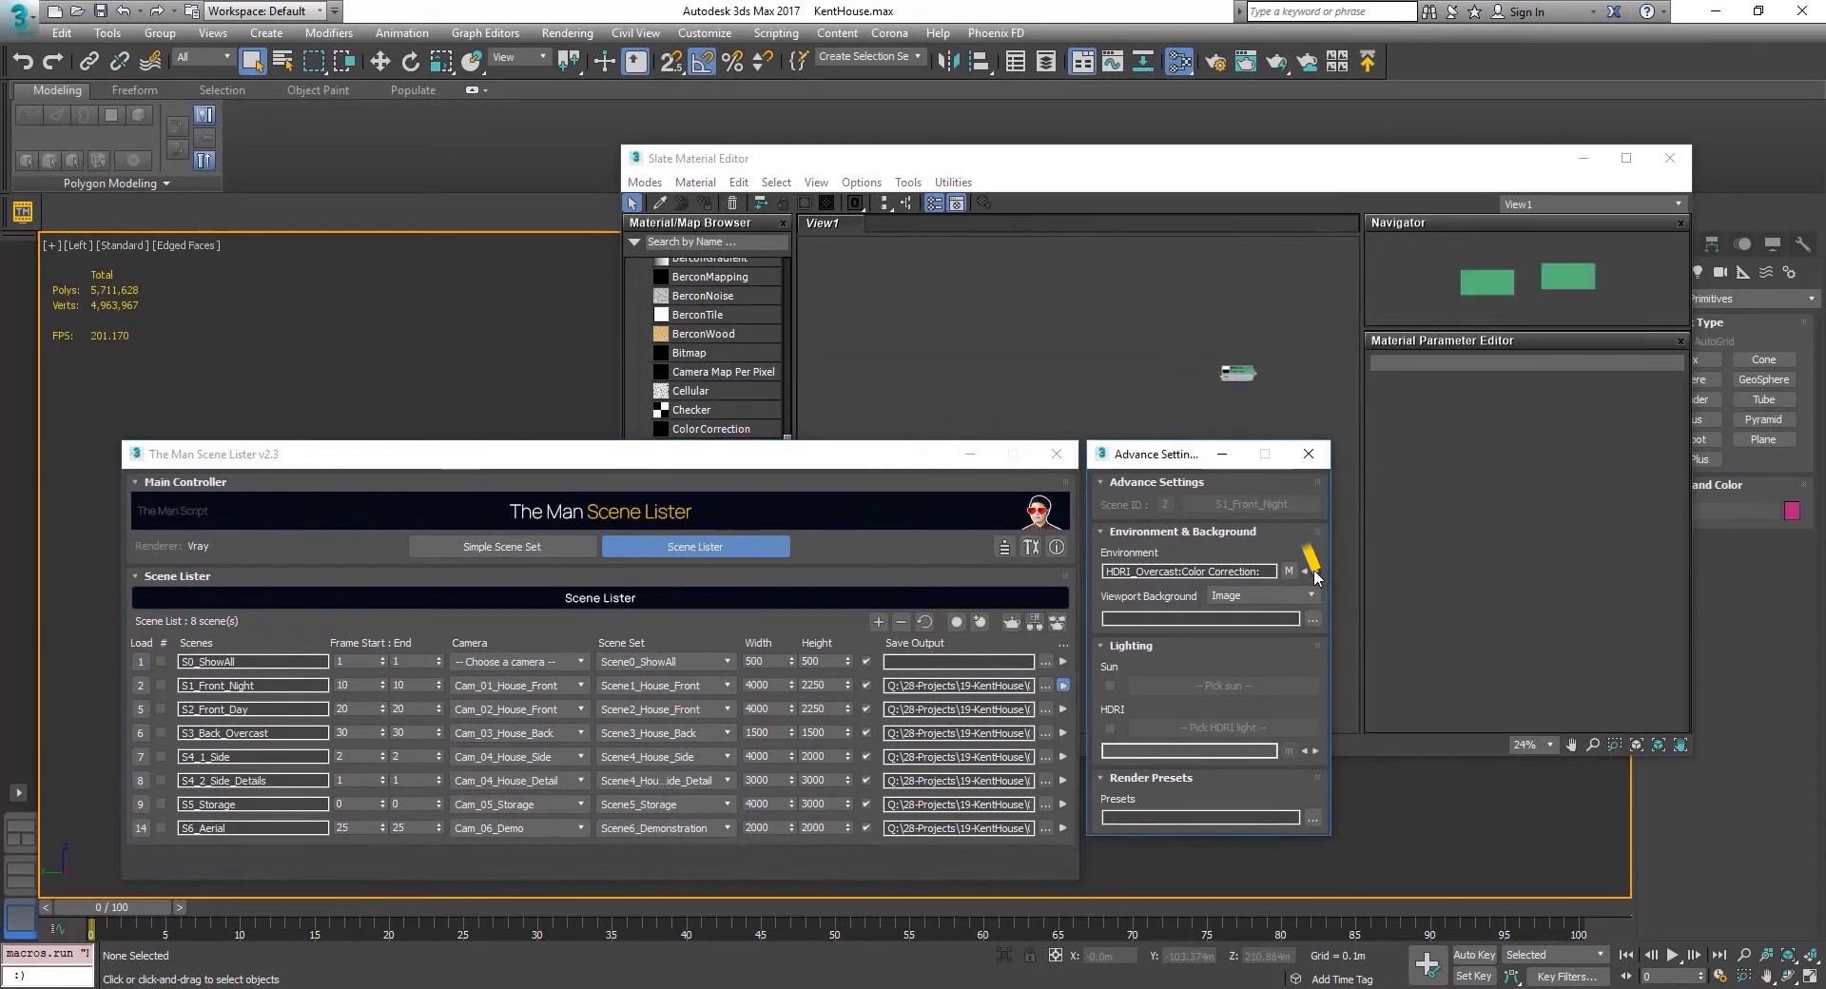
click(1252, 341)
scroll(1117, 395, up, 3)
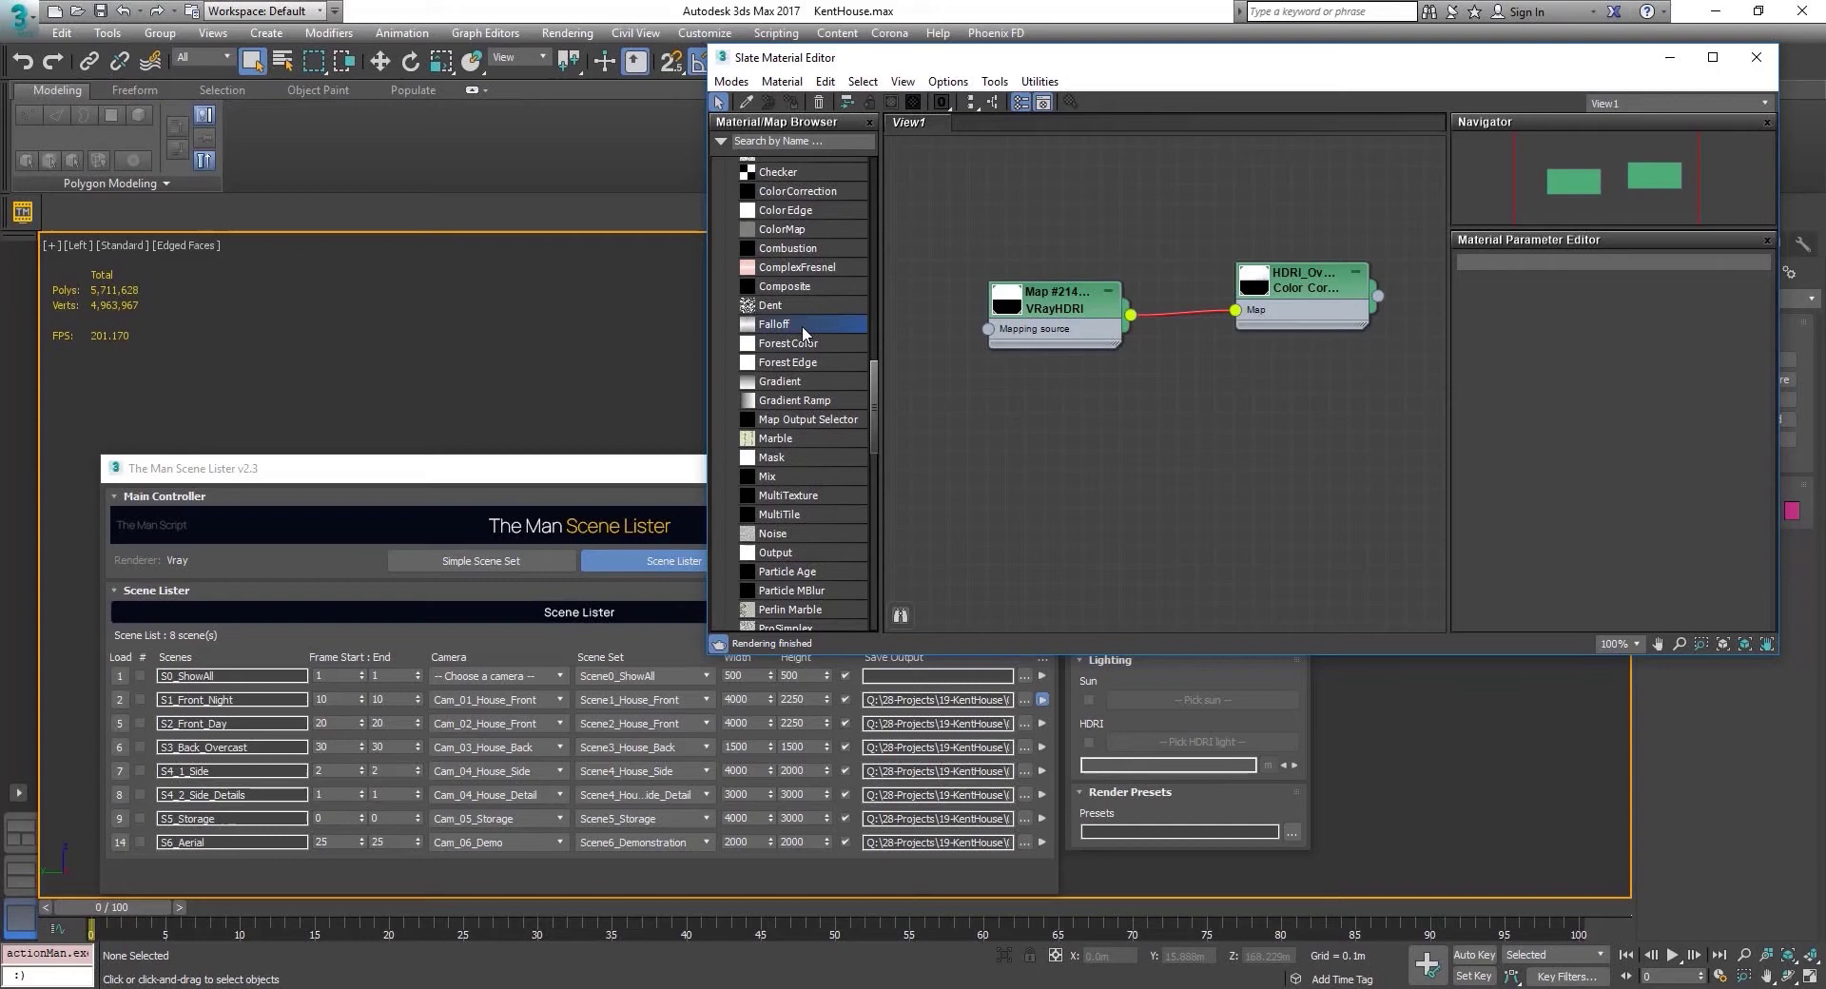
- Add a new Falloff map node and assign it as the S1_Front_Night environment
mouse_move(804, 331)
mouse_down()
mouse_move(1322, 468)
mouse_move(1322, 502)
mouse_up()
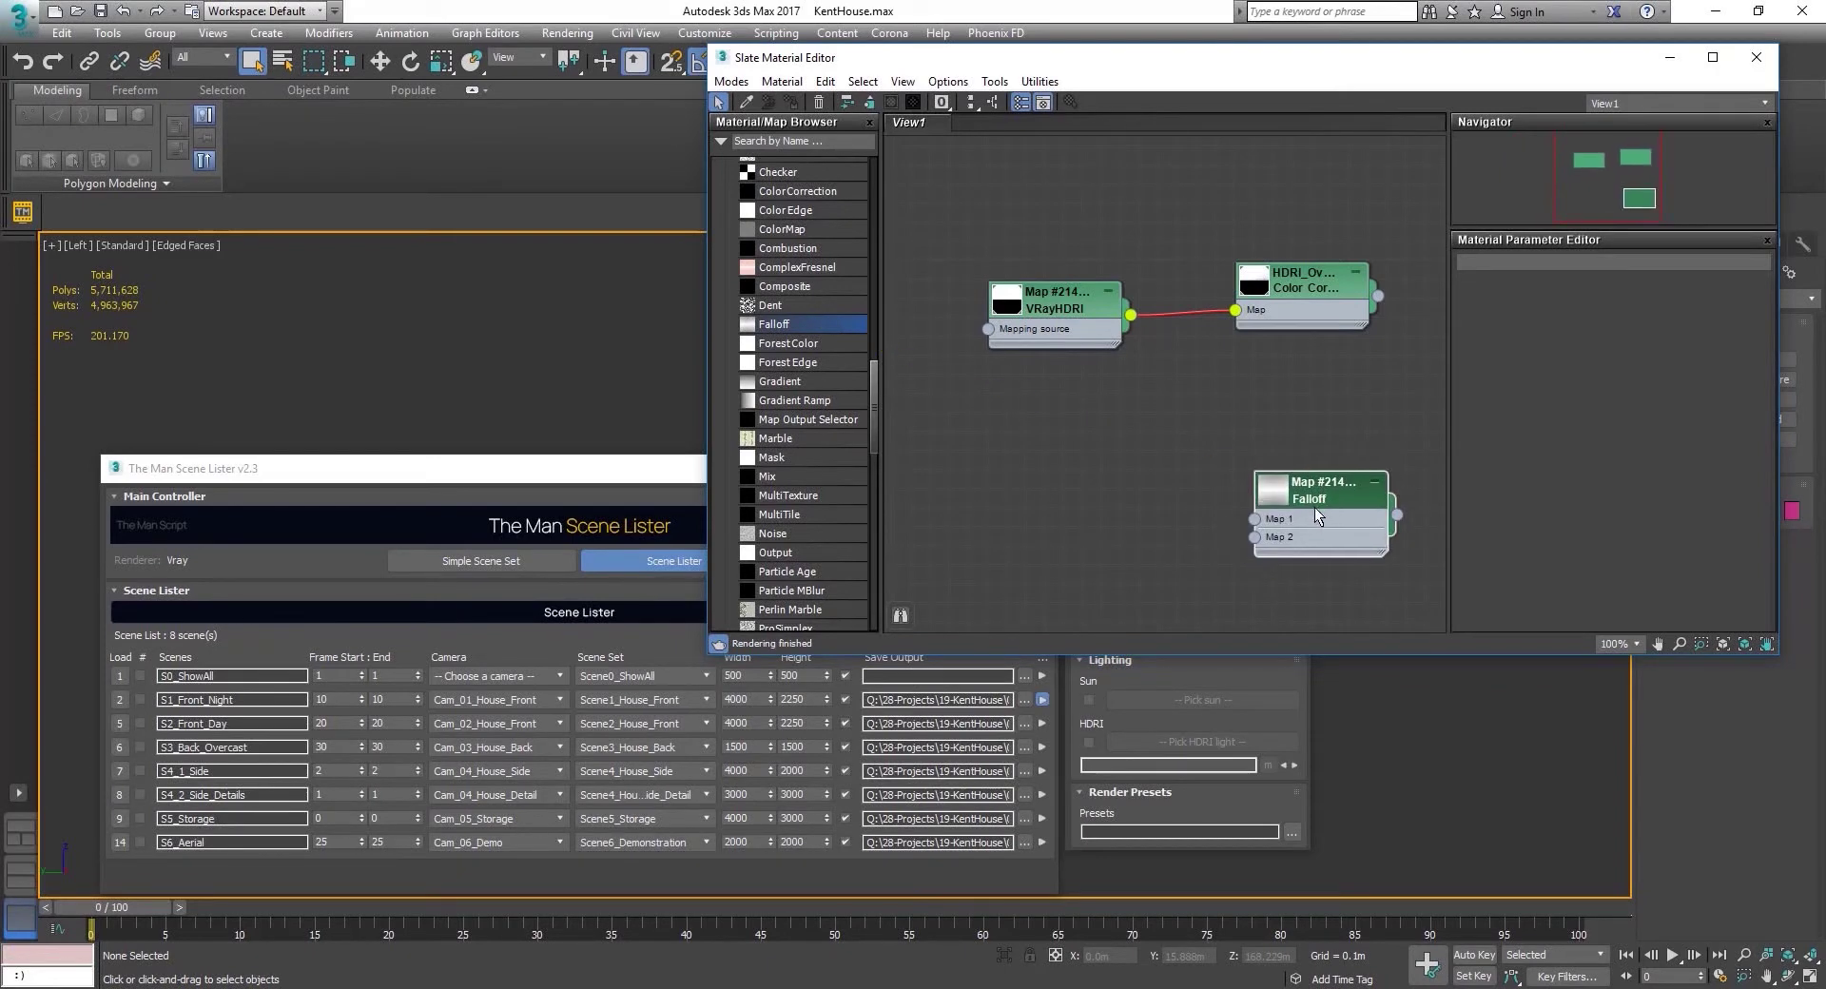
double_click(1322, 503)
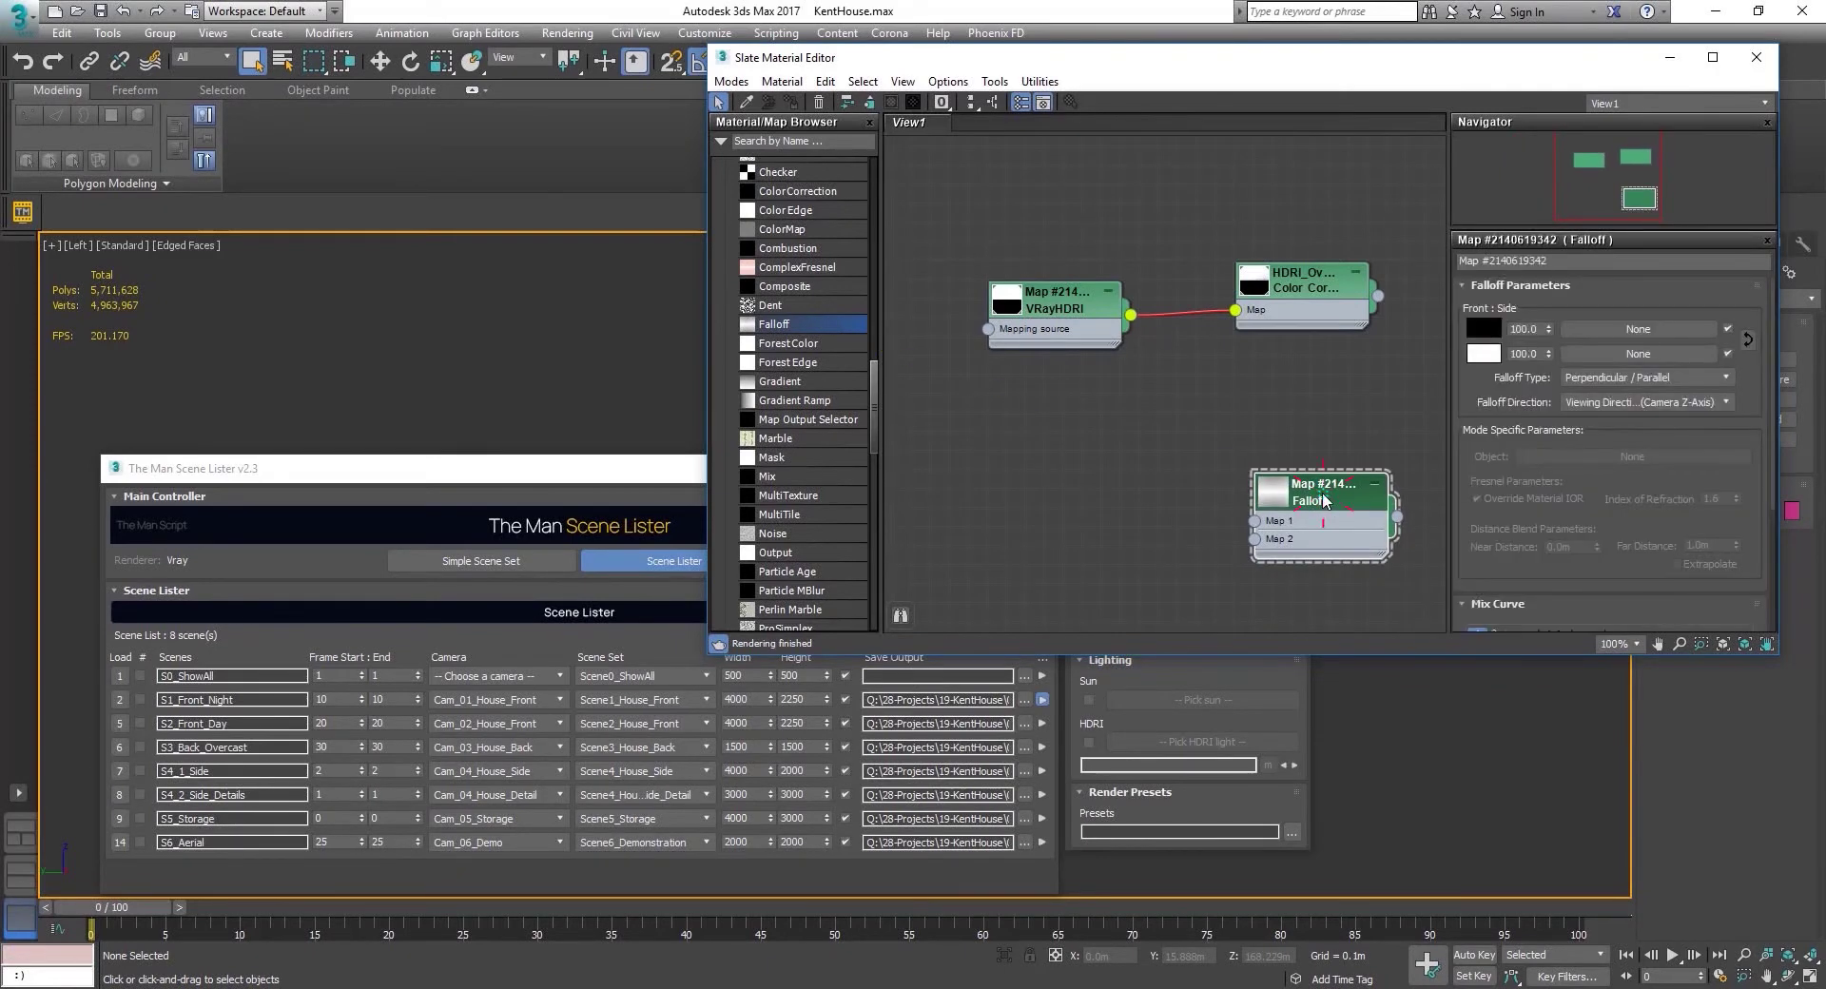
click(680, 476)
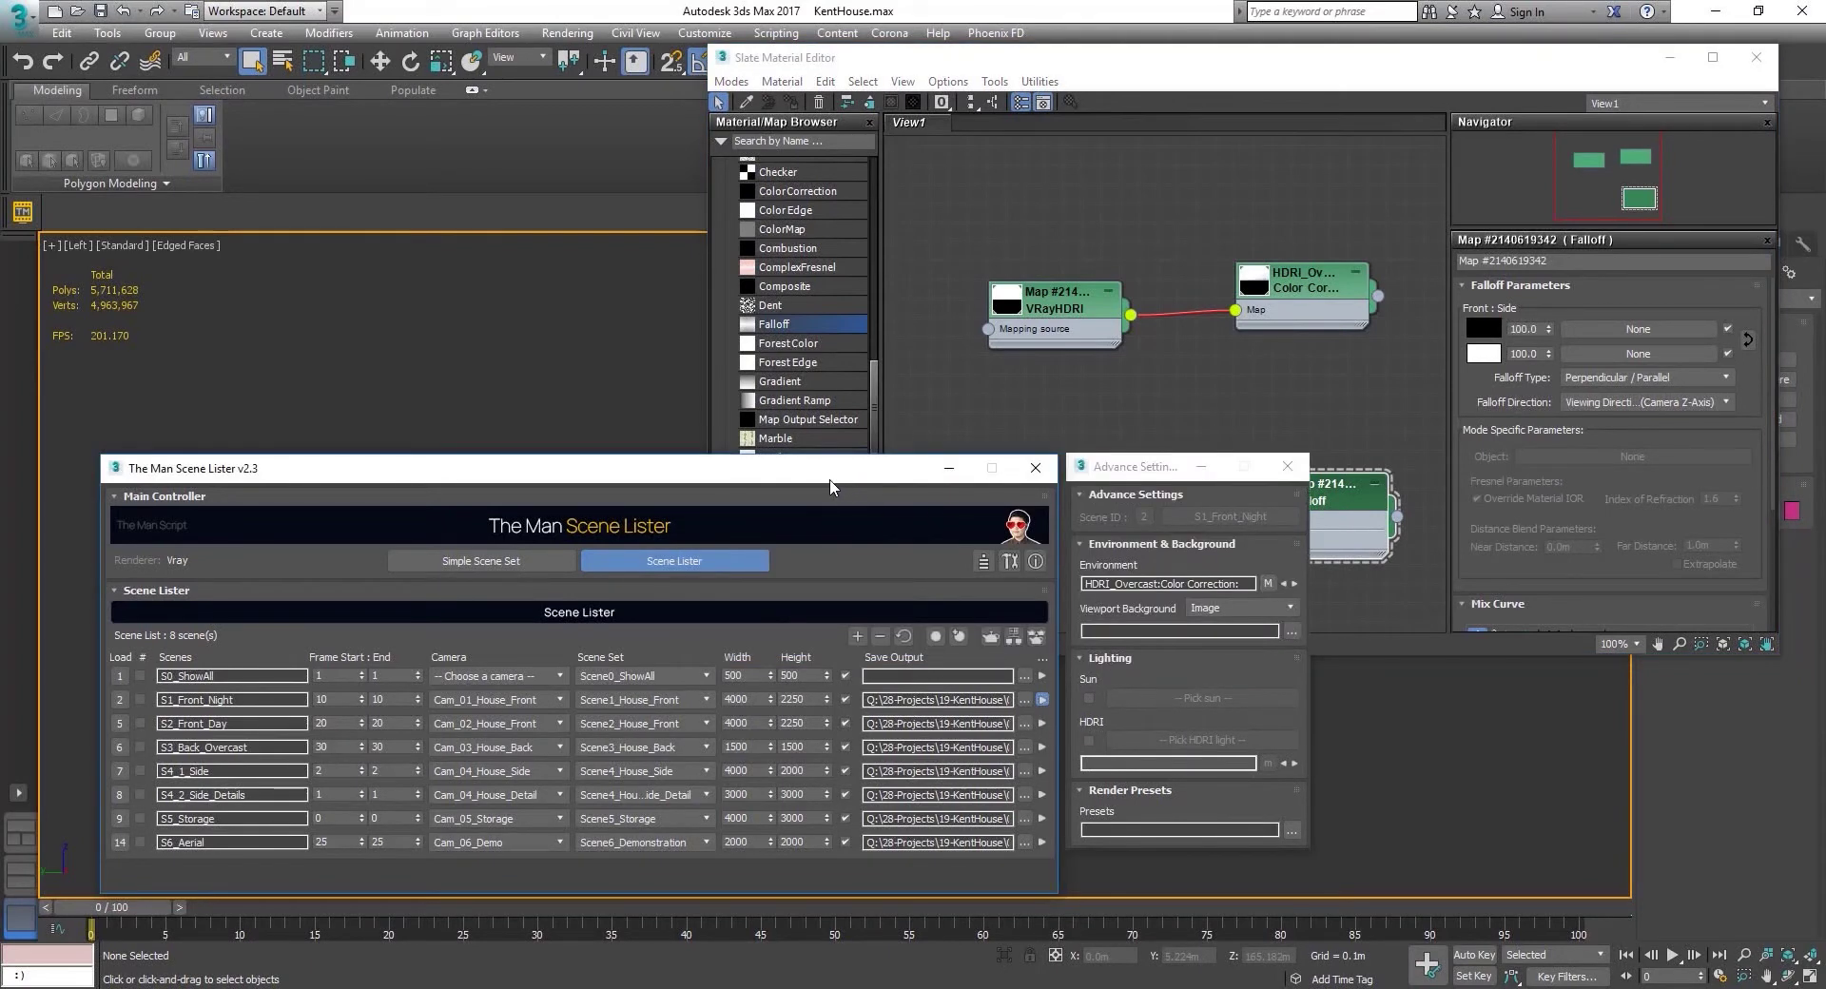
drag(828, 476, 816, 479)
click(1272, 589)
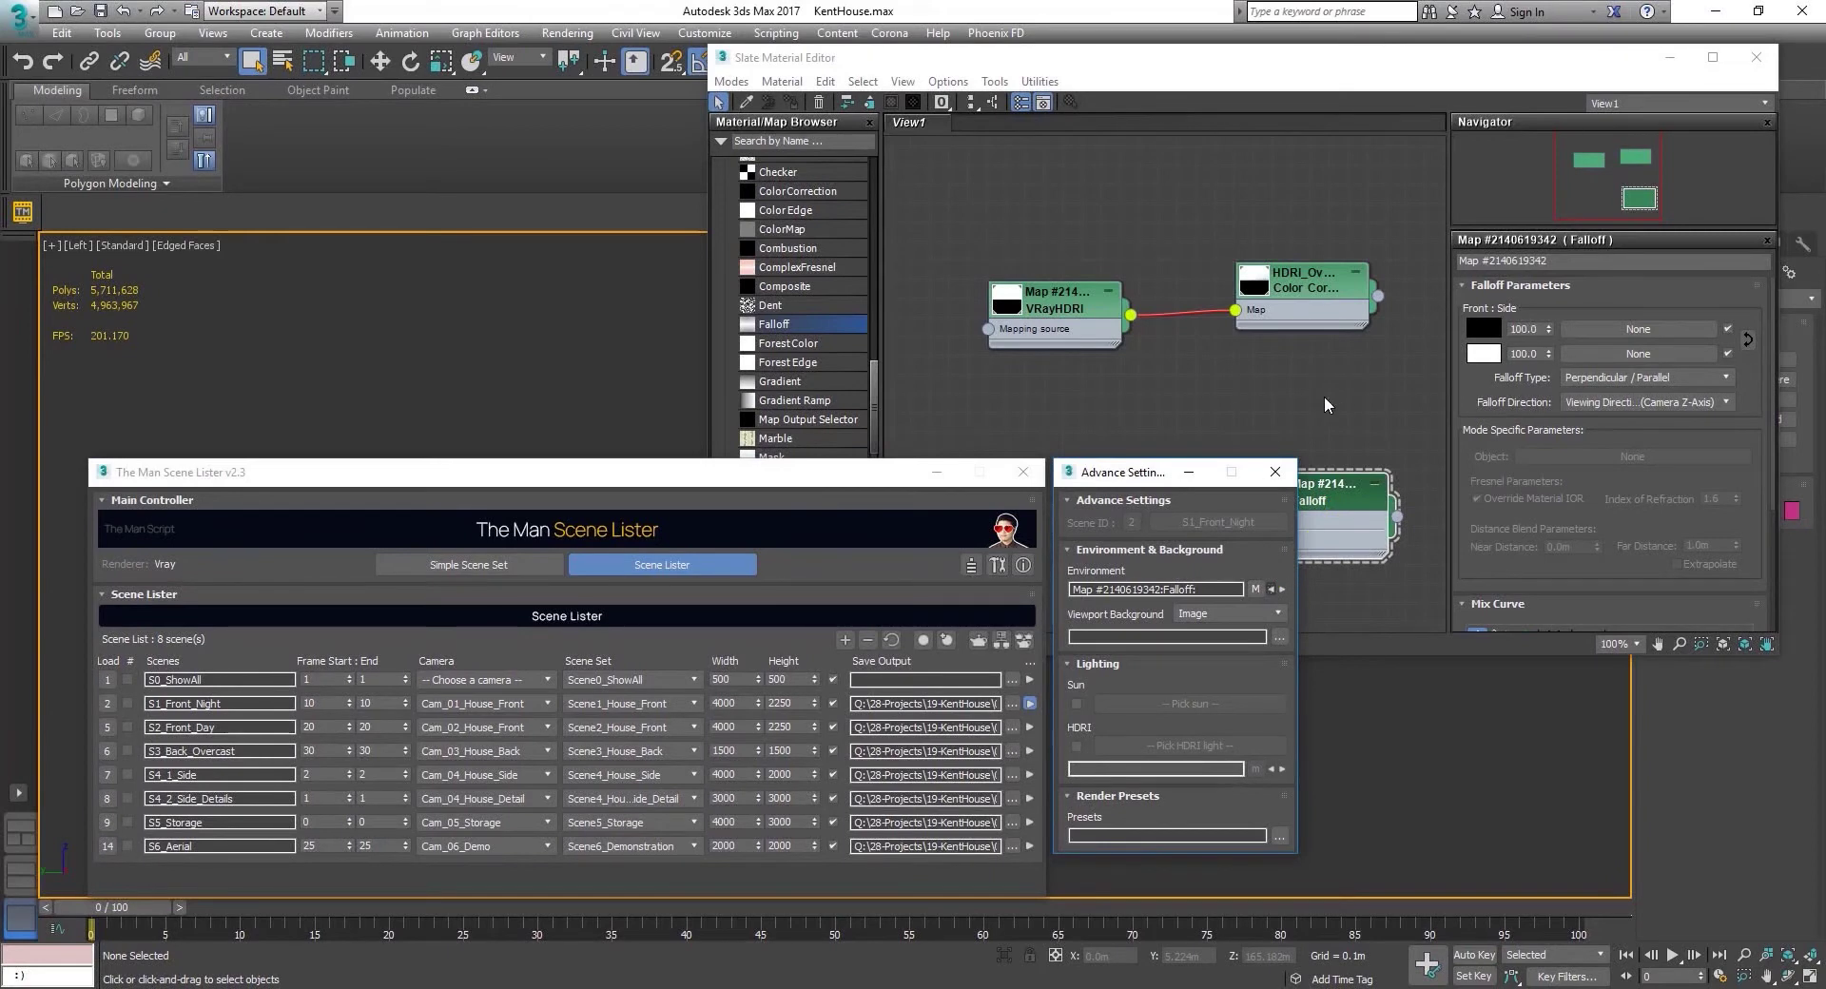
- Clear the environment map and change Viewport Background from Gradient through Environment to Image
right_click(1254, 591)
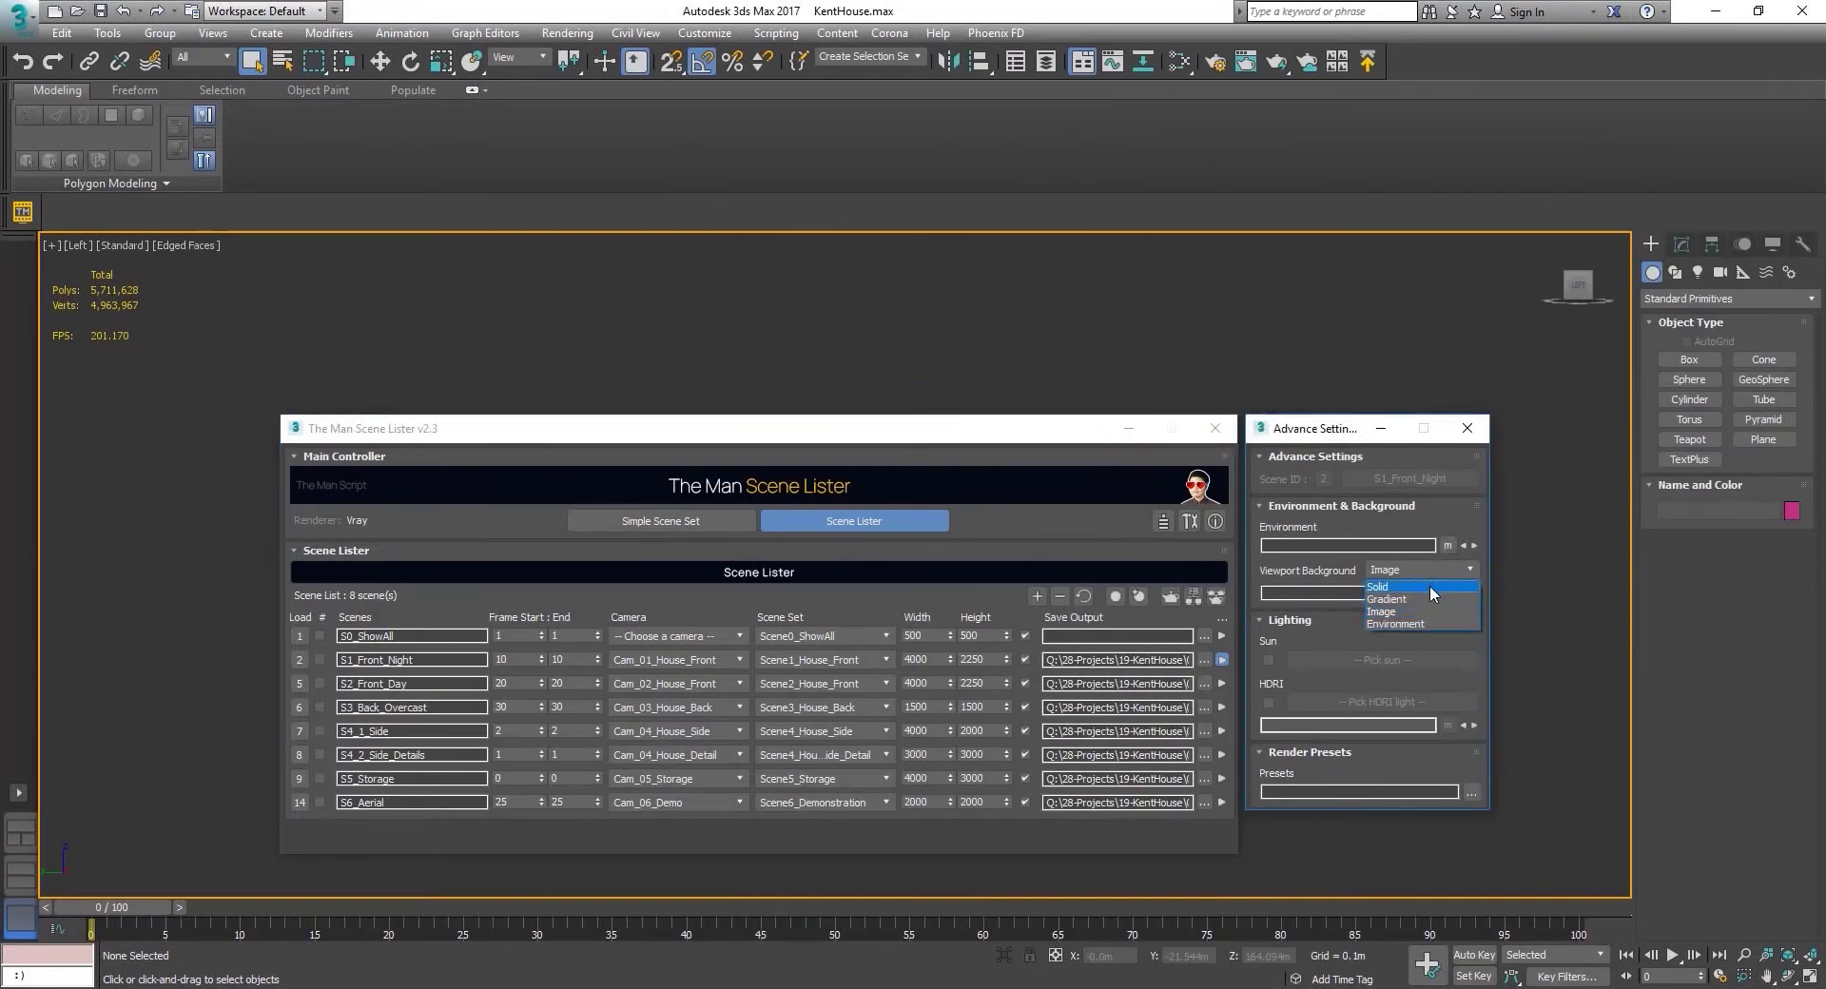
click(1430, 598)
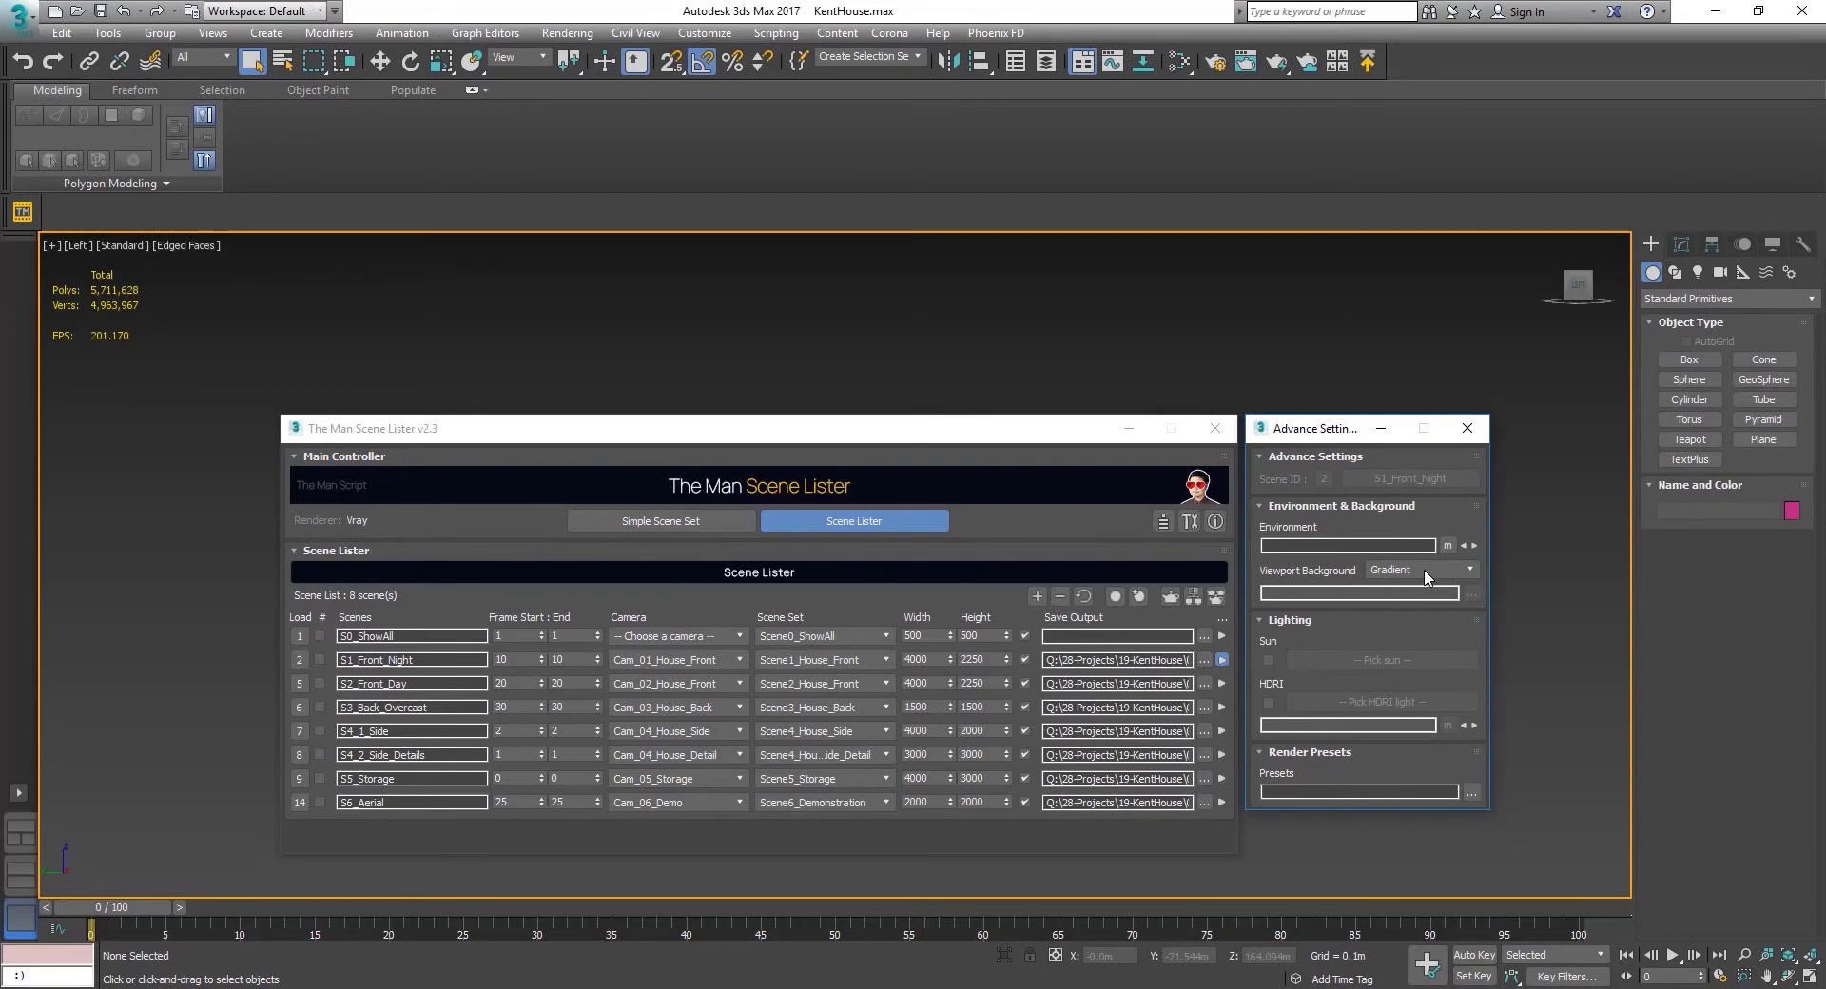
click(1426, 571)
click(1432, 616)
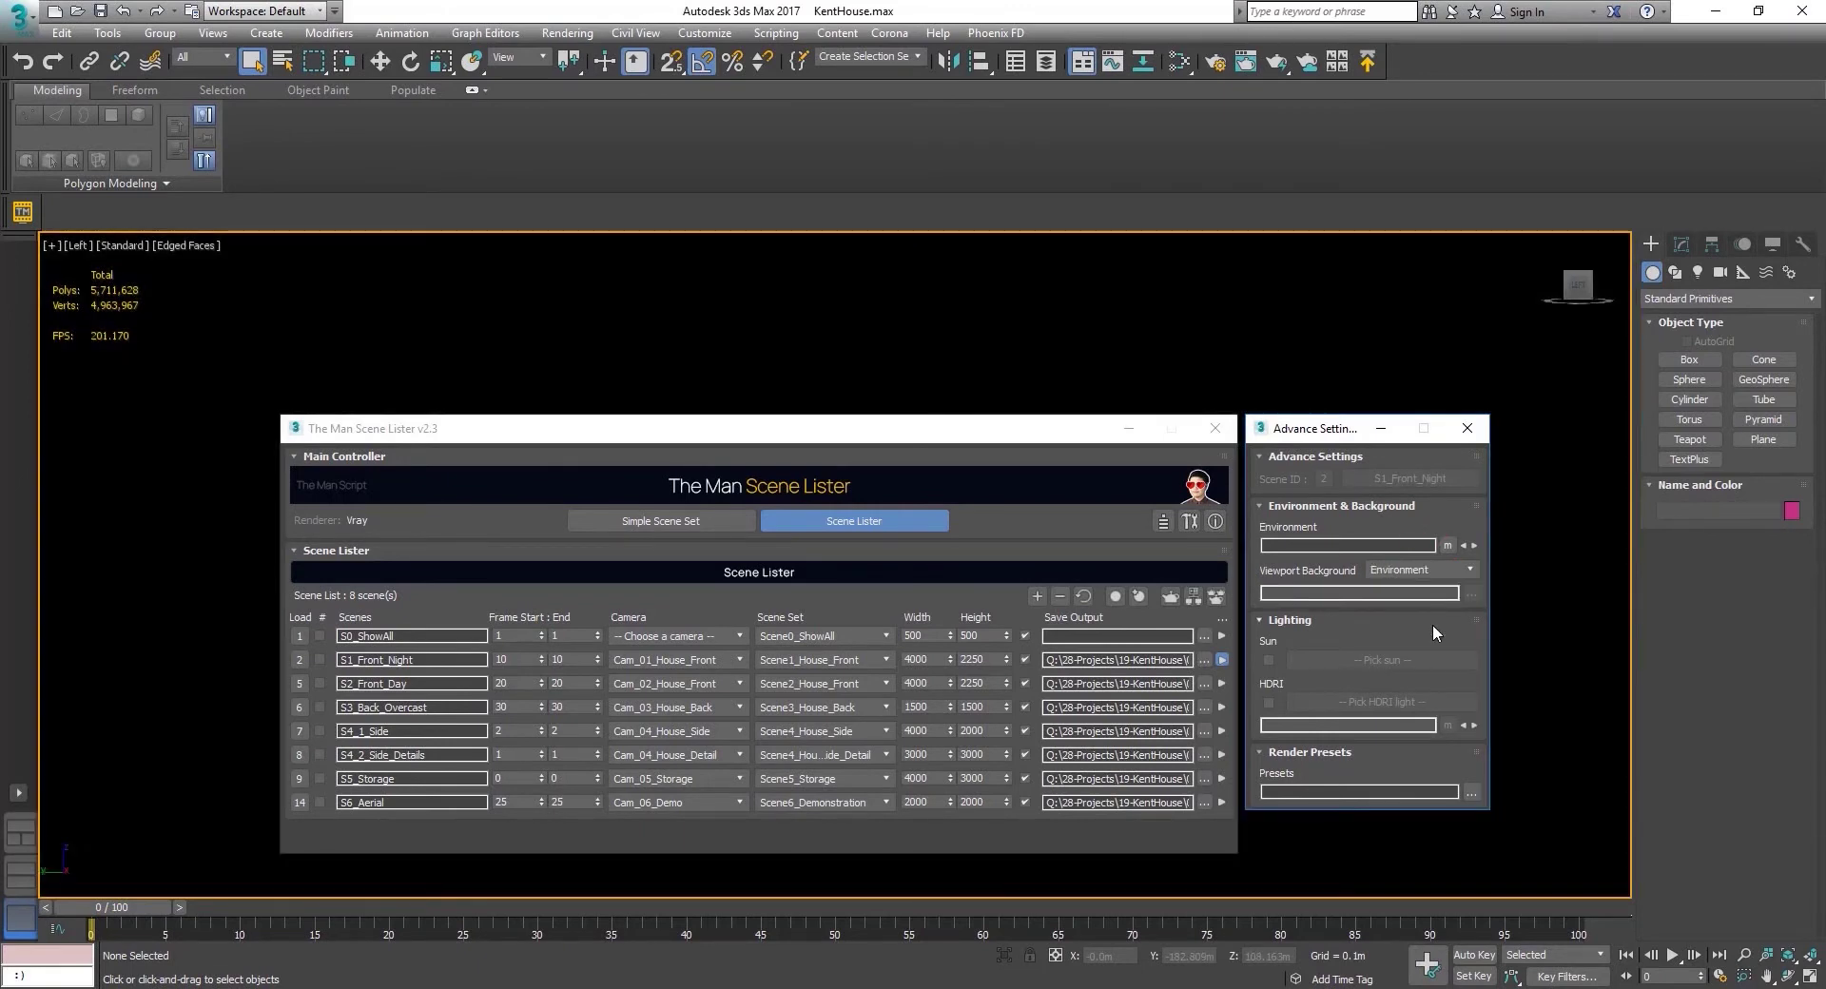
click(1427, 570)
click(1446, 580)
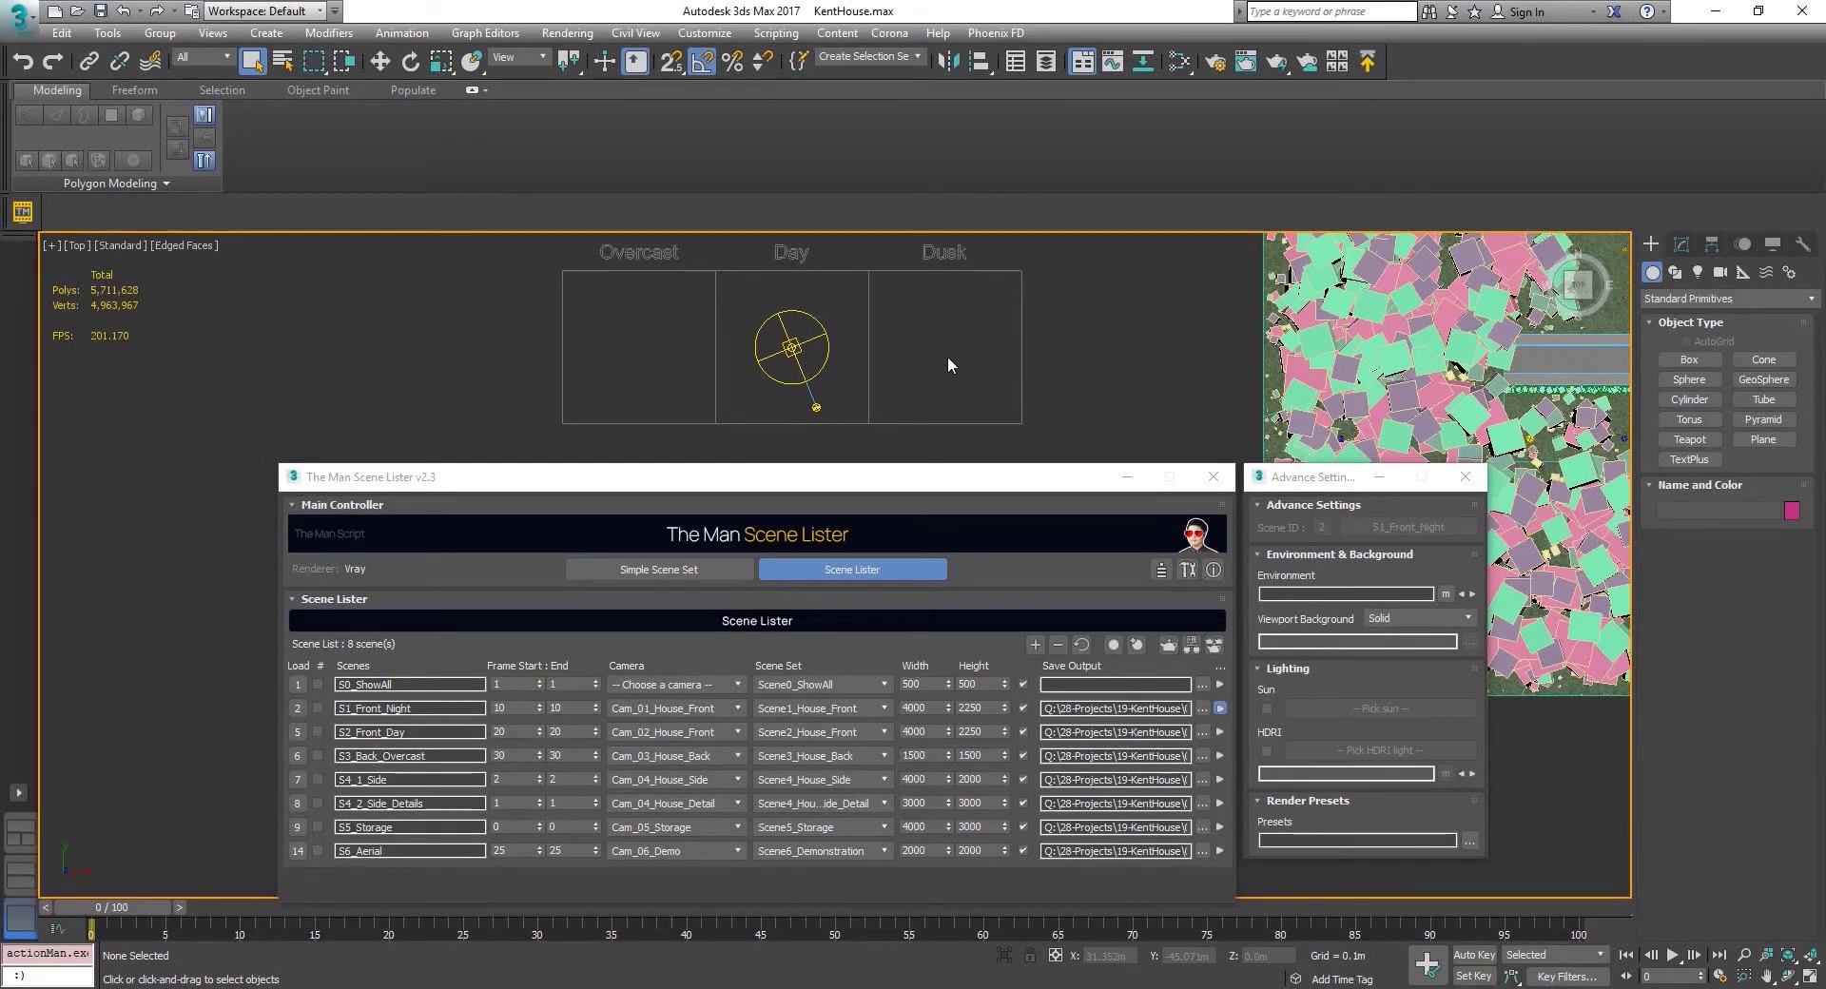
- Enable Sun and pick VRaySun_Daytime as the scene's sun
click(1266, 708)
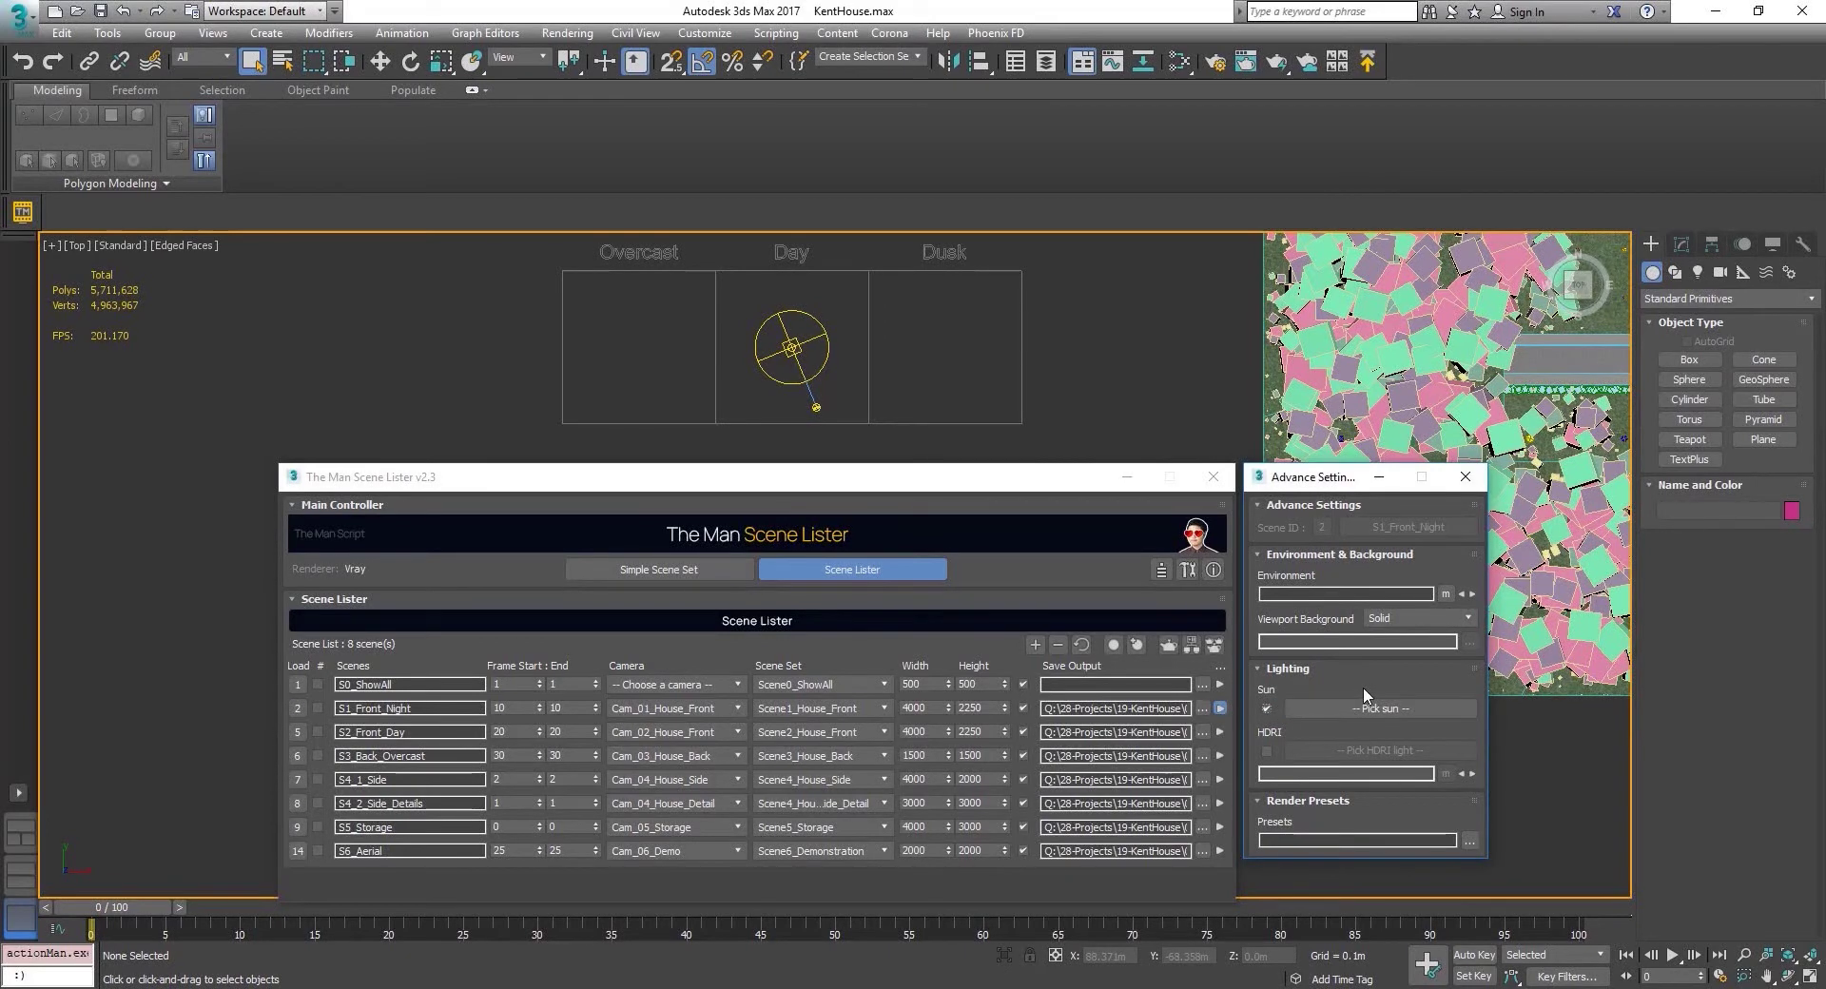
click(1375, 709)
click(816, 408)
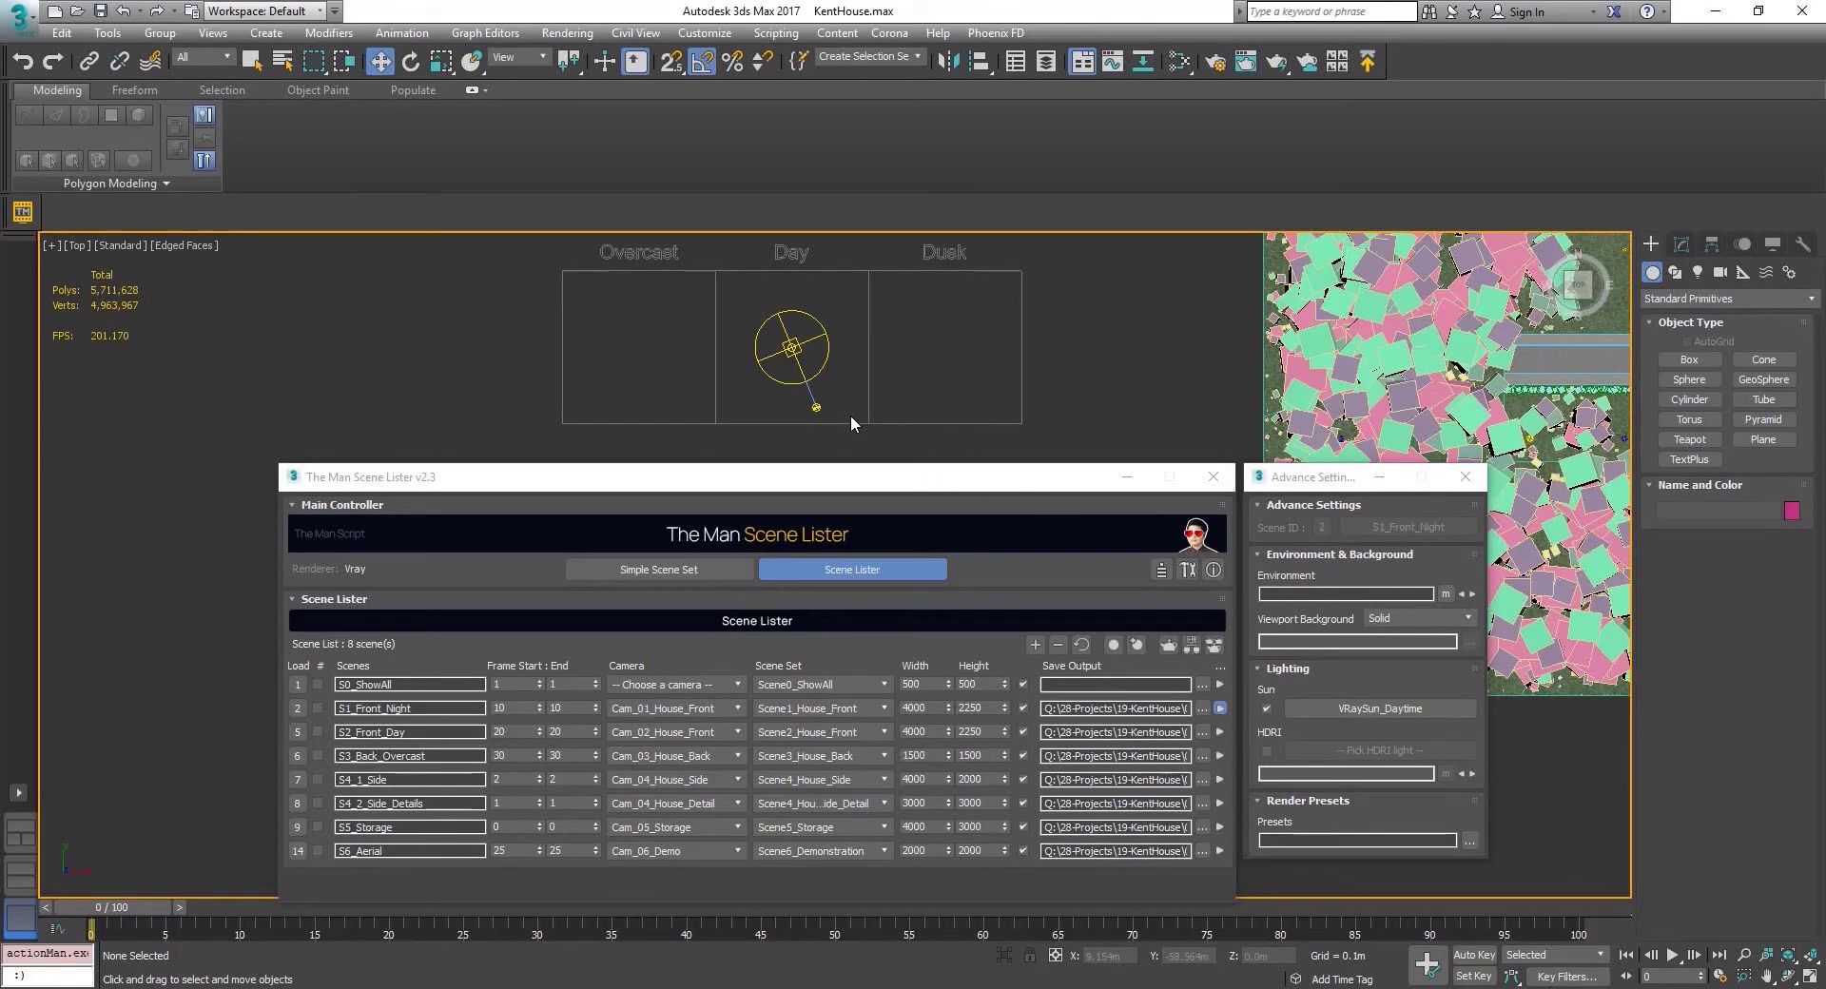
click(1266, 710)
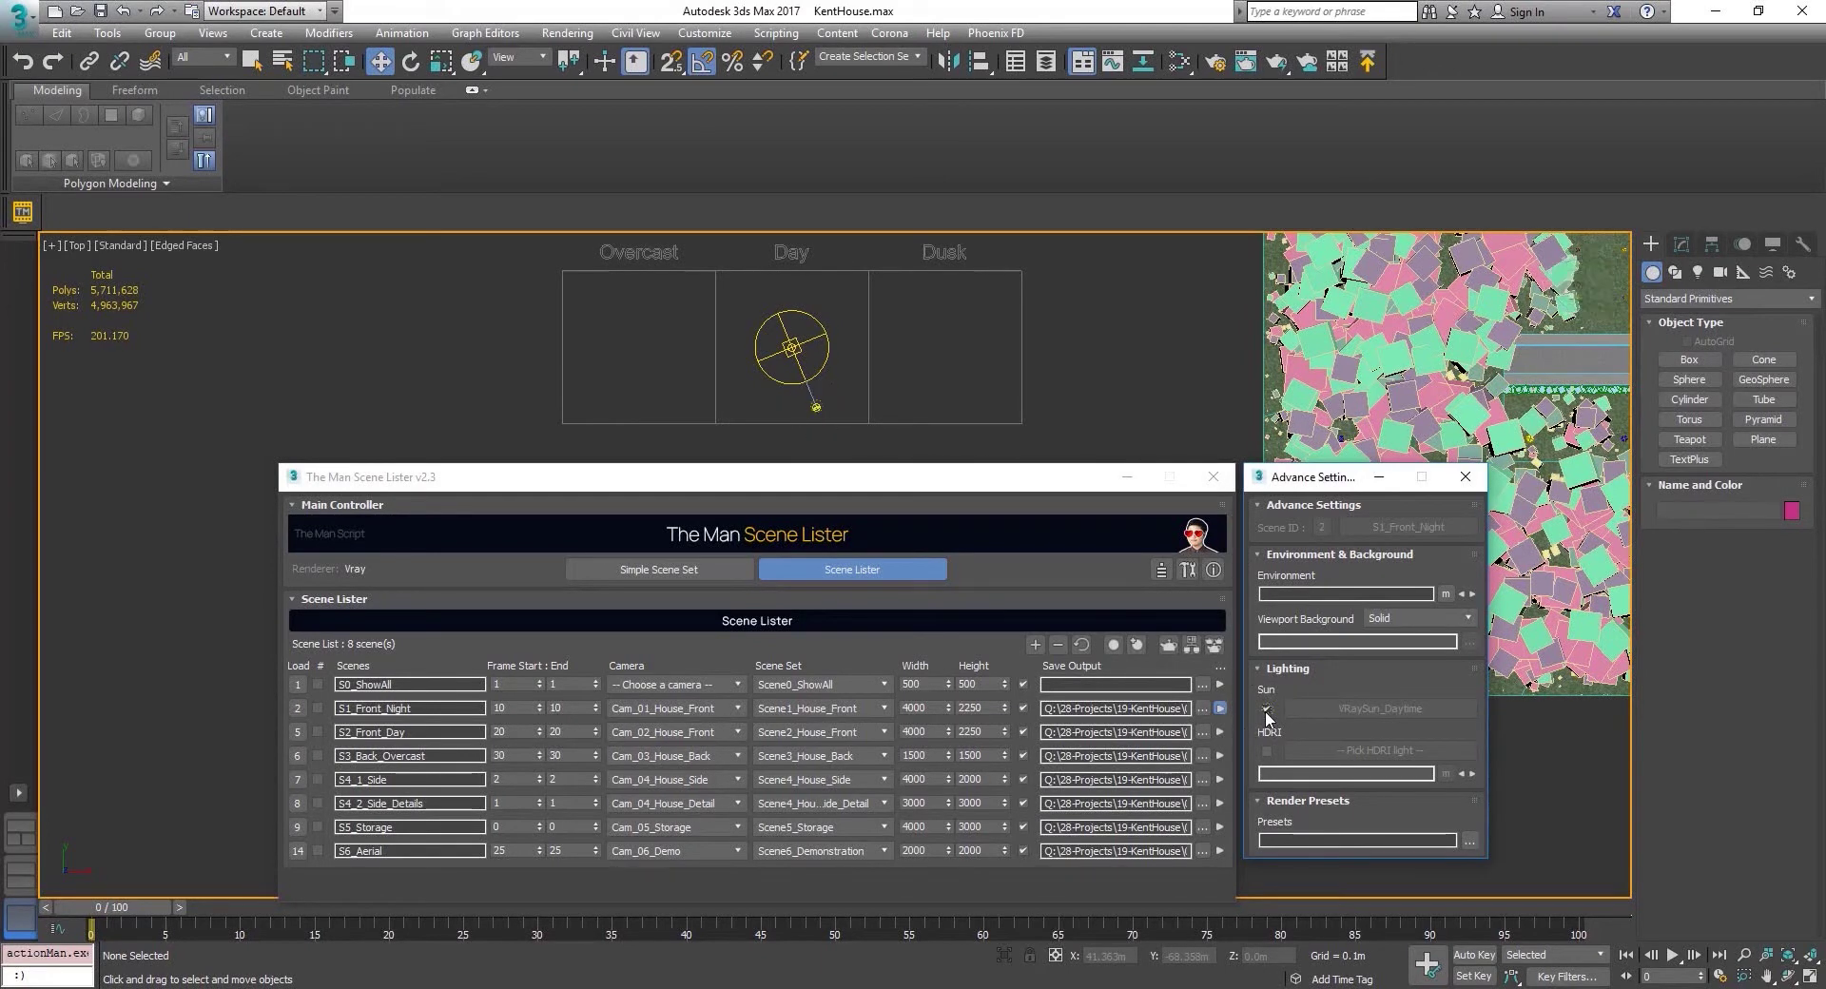
click(1266, 709)
- Enable HDRI and pick VRayLight_Daytime as the HDRI light
click(1265, 750)
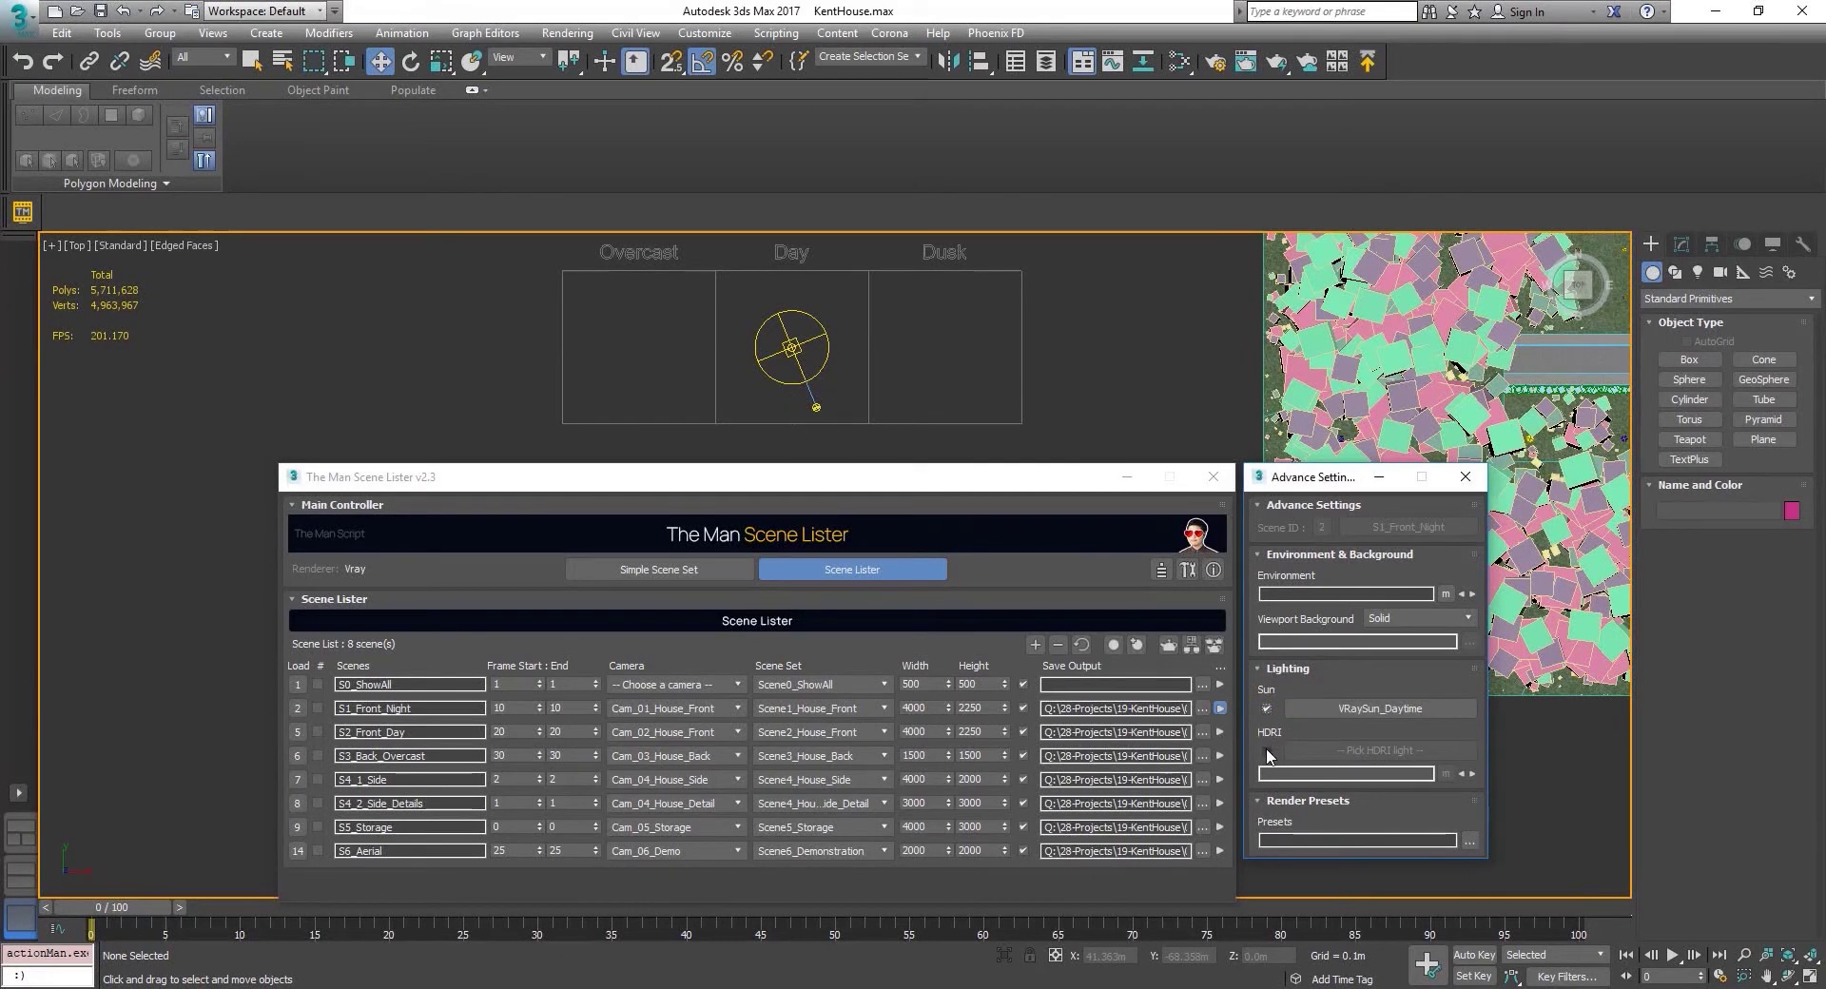
click(1379, 750)
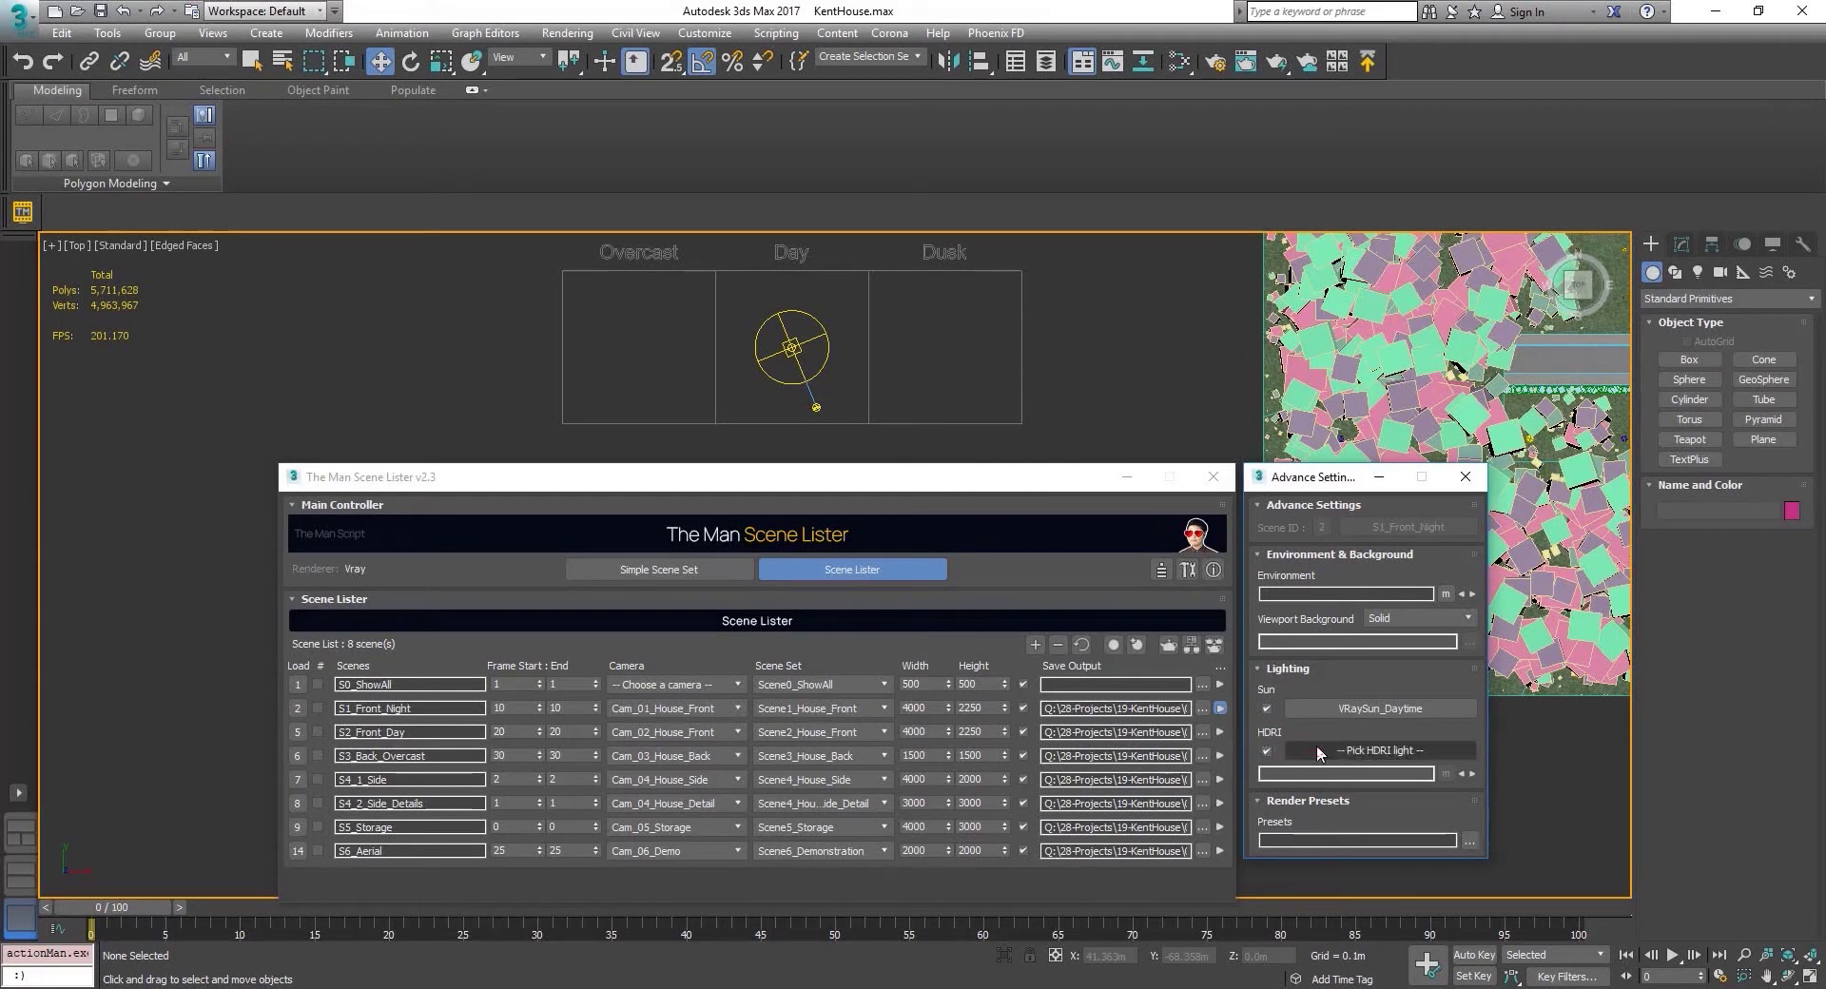
click(805, 335)
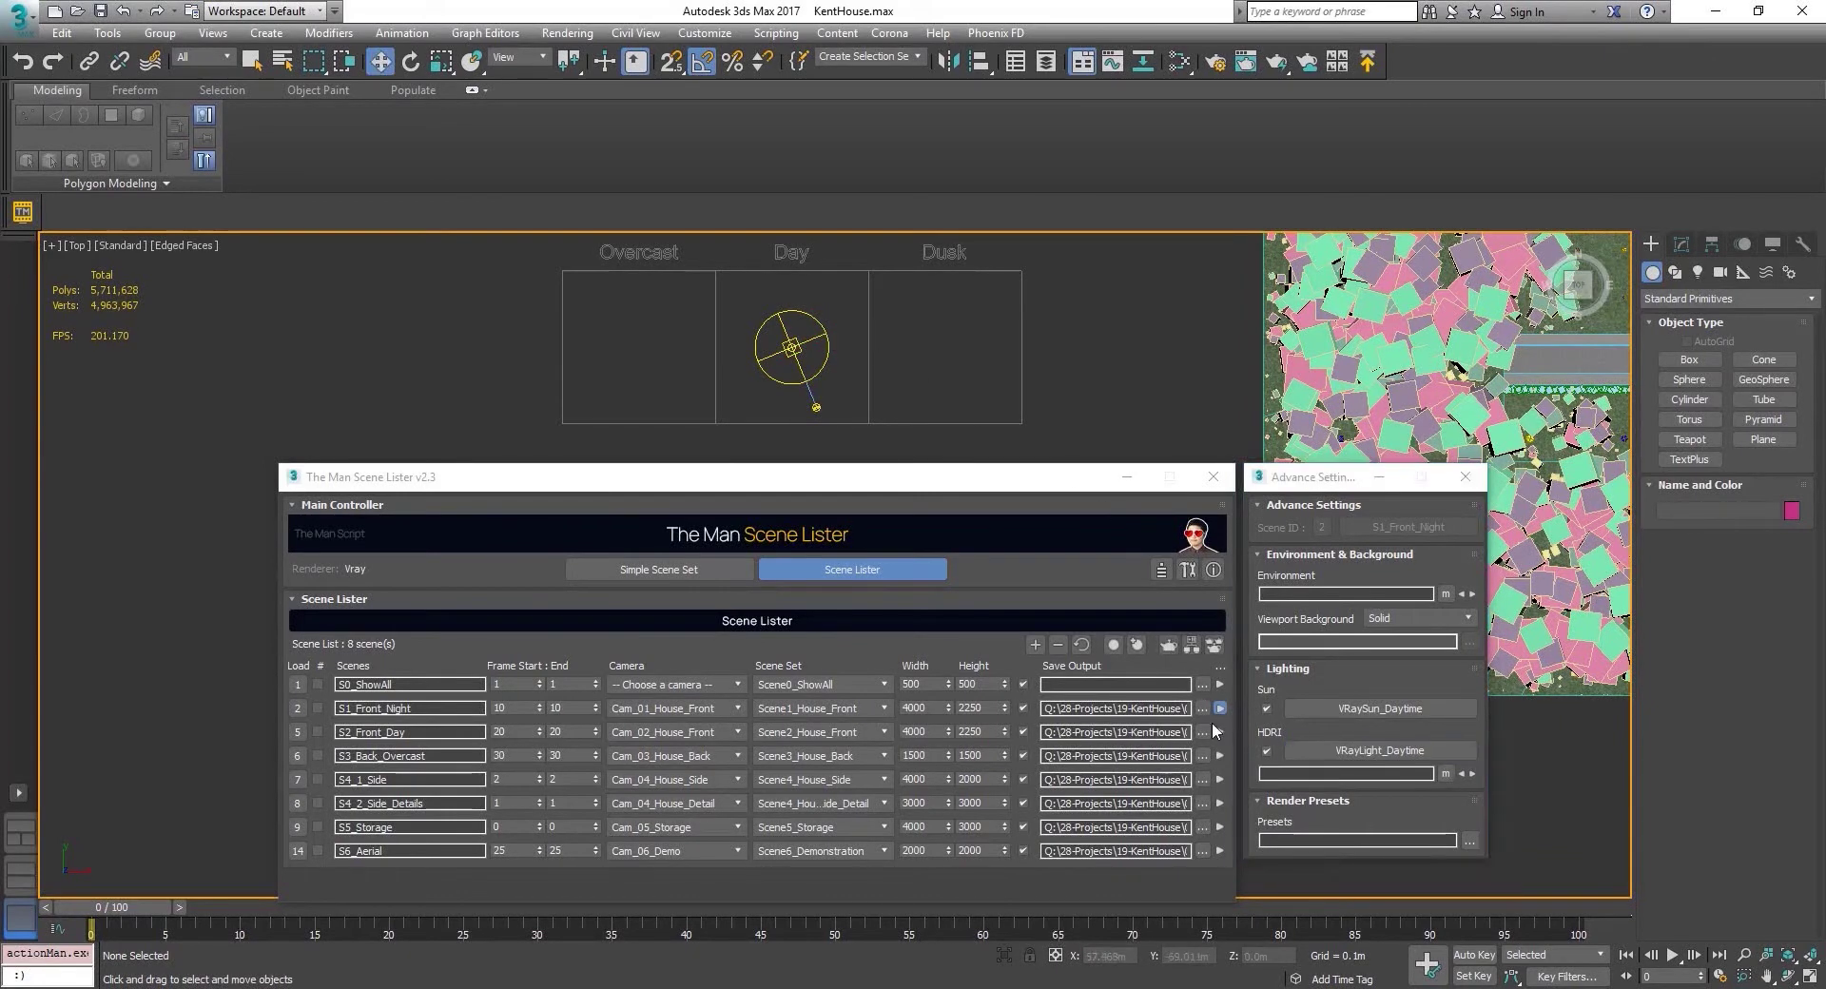
click(1266, 756)
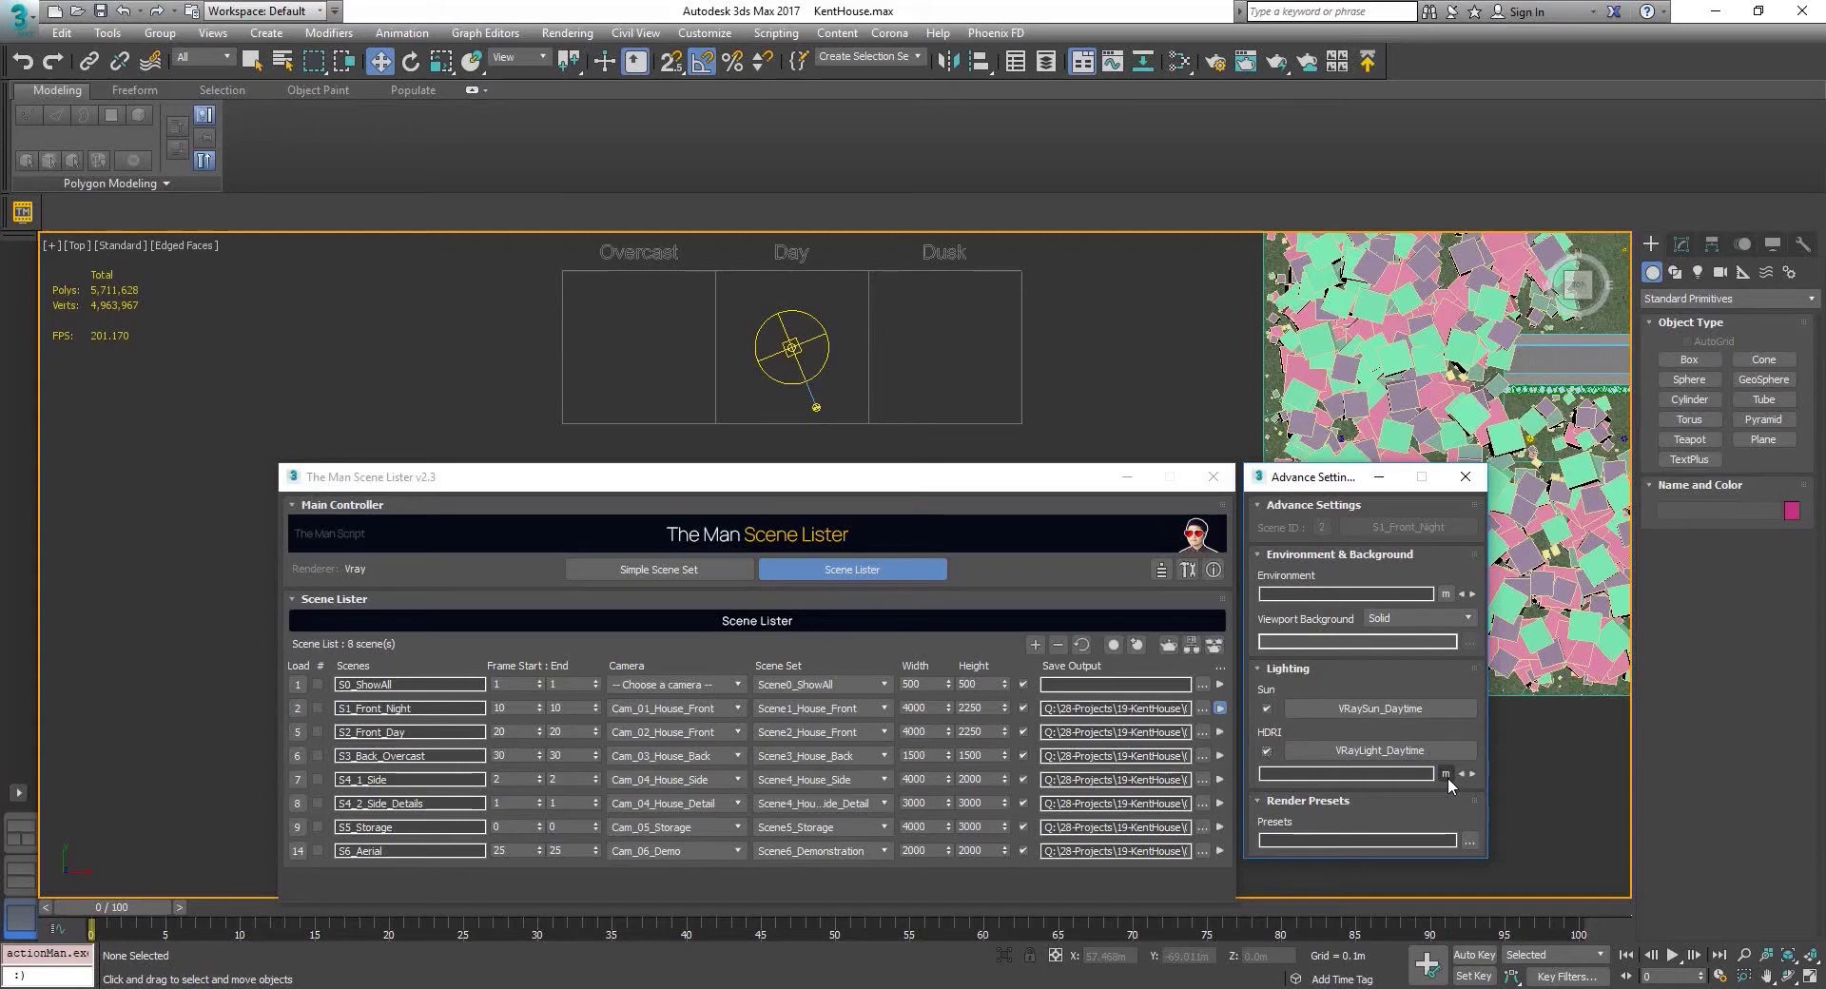
- Assign the HDRI_Overcast Color Correction node to the HDRI map slot
click(1447, 775)
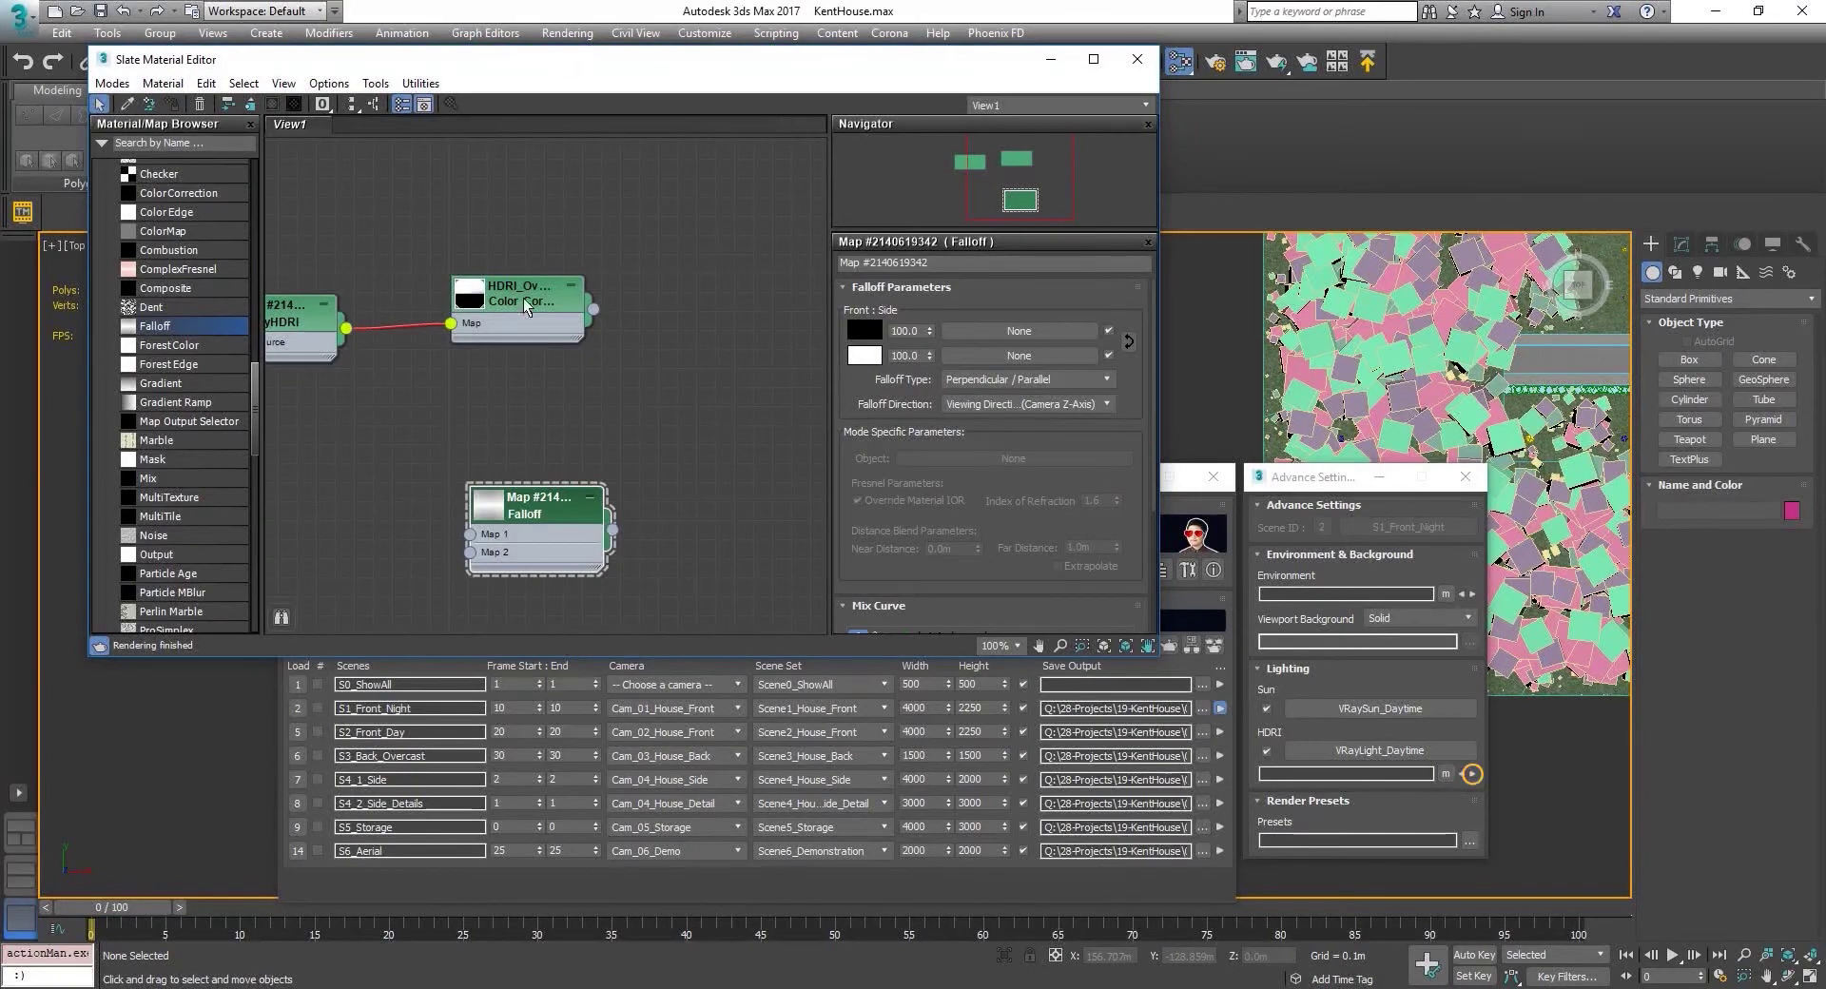
double_click(523, 299)
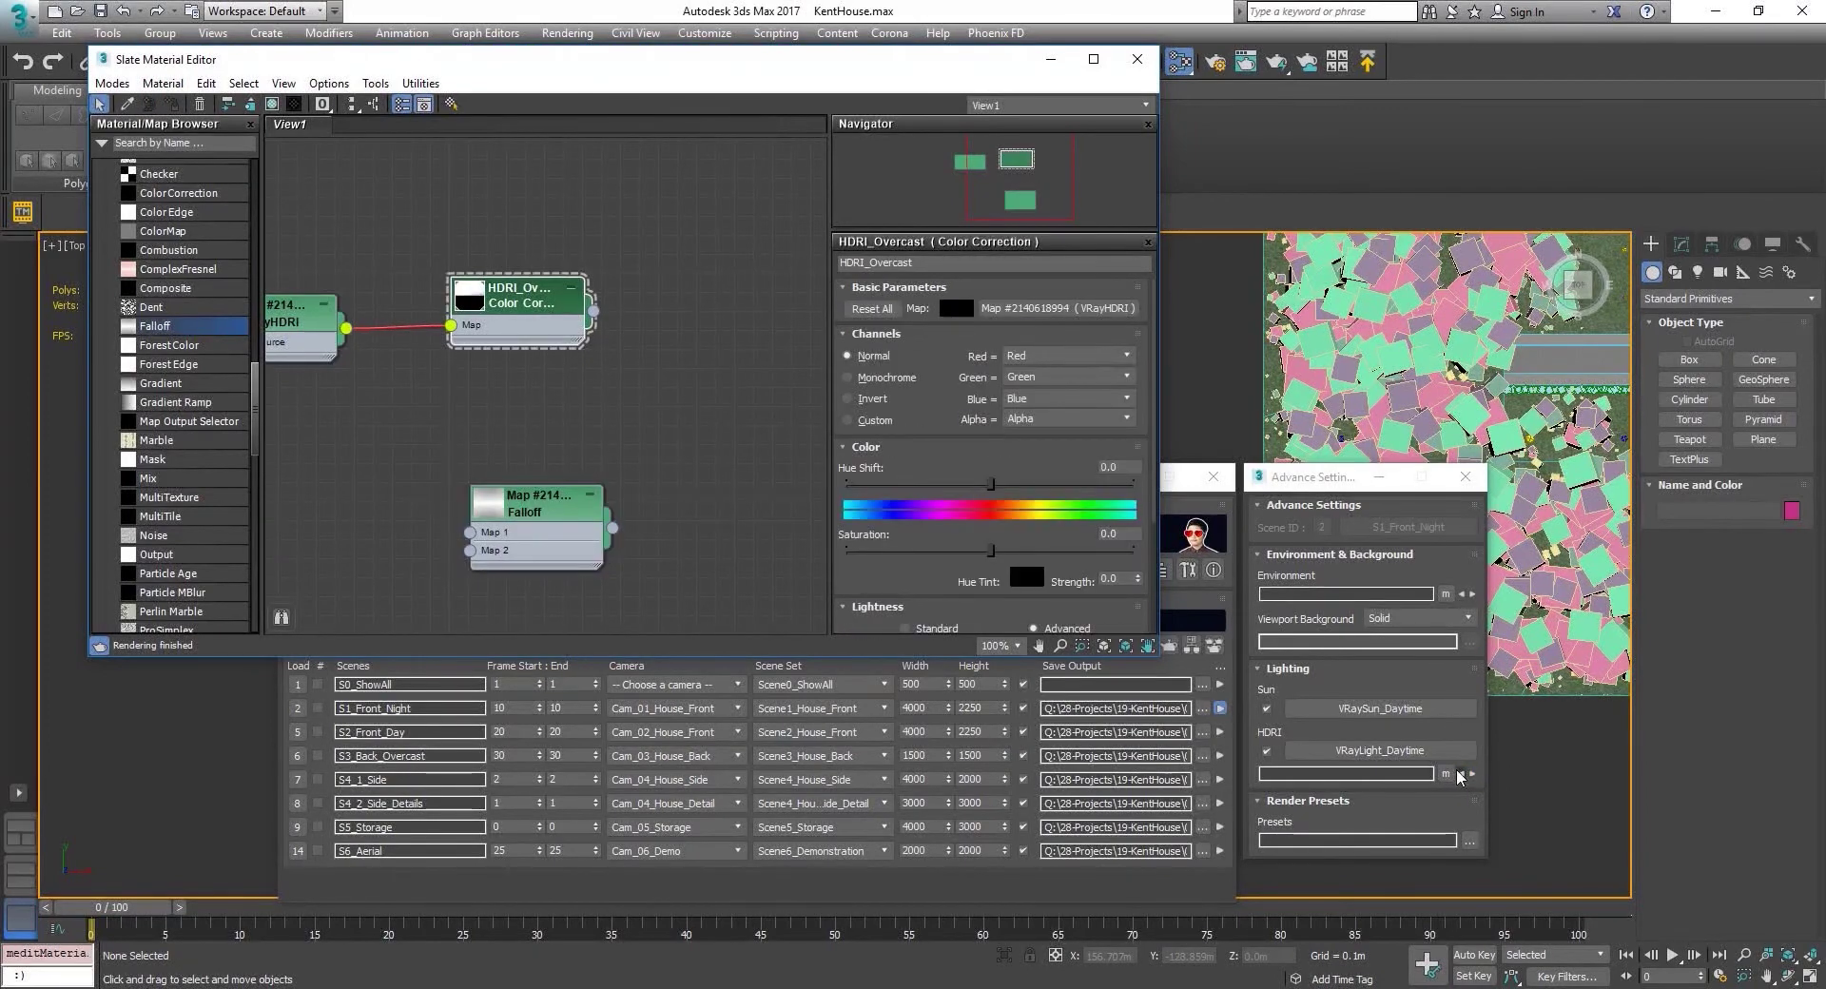
drag(1459, 777, 1463, 776)
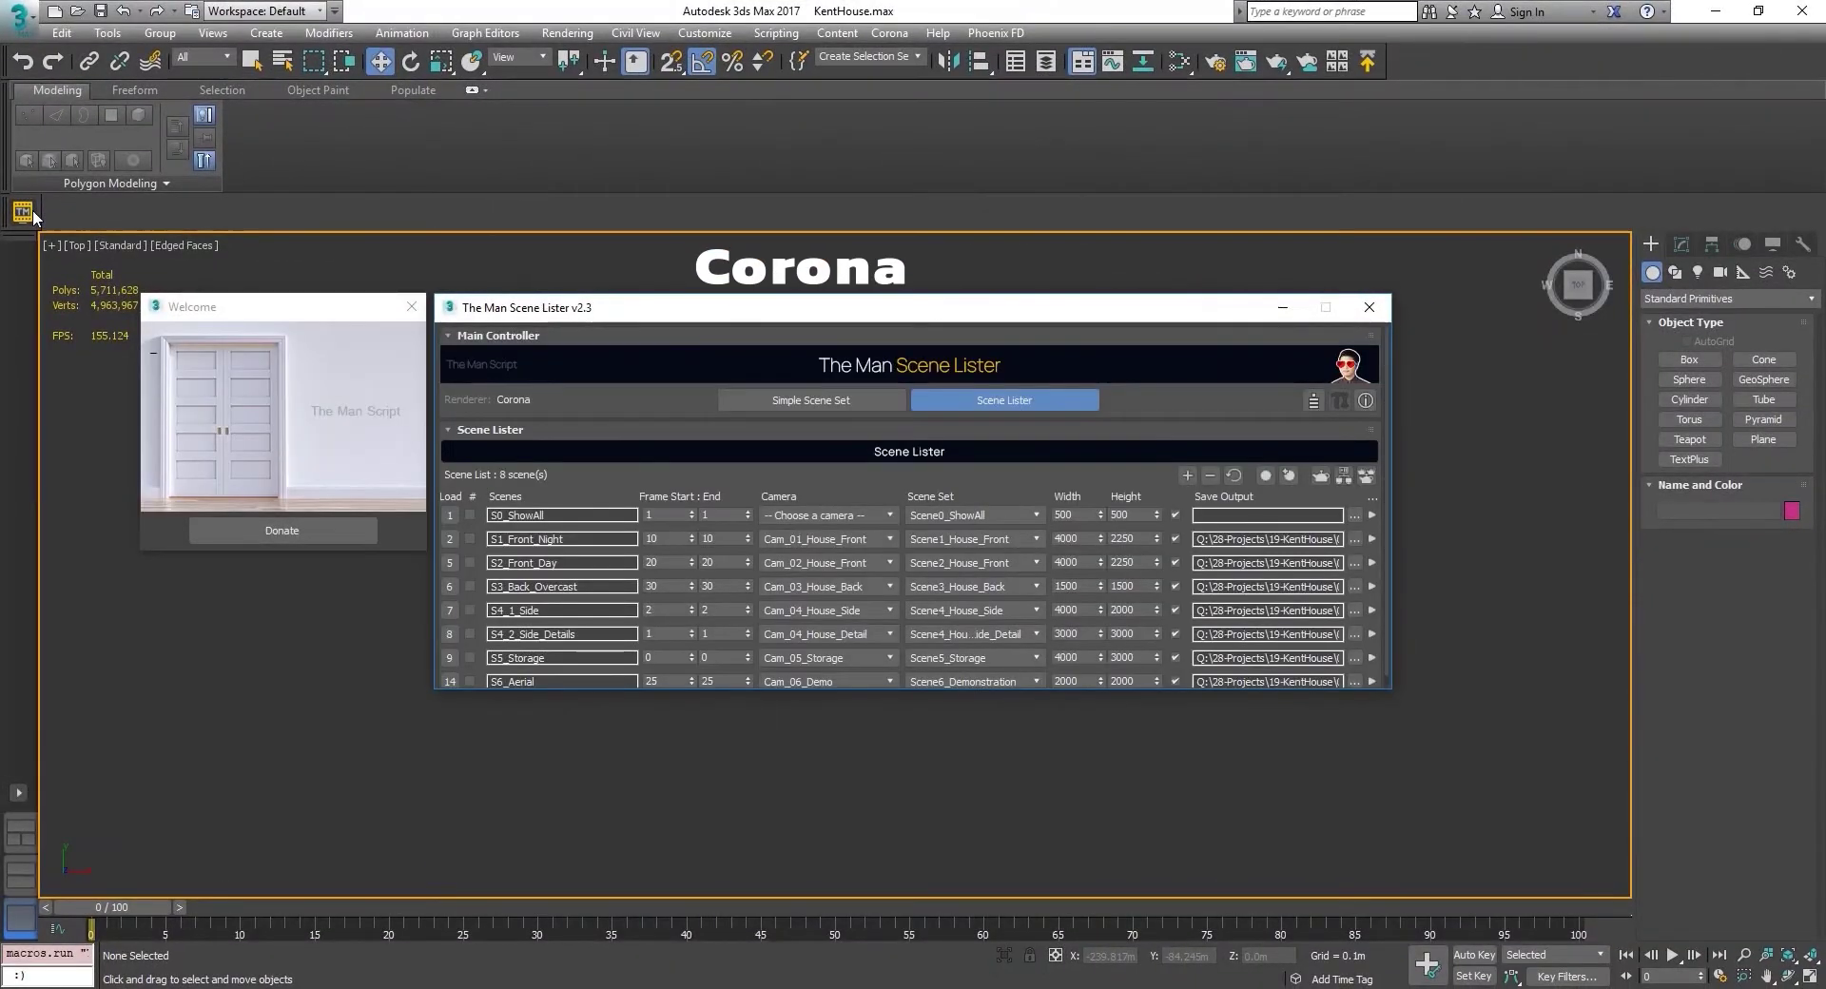
click(411, 307)
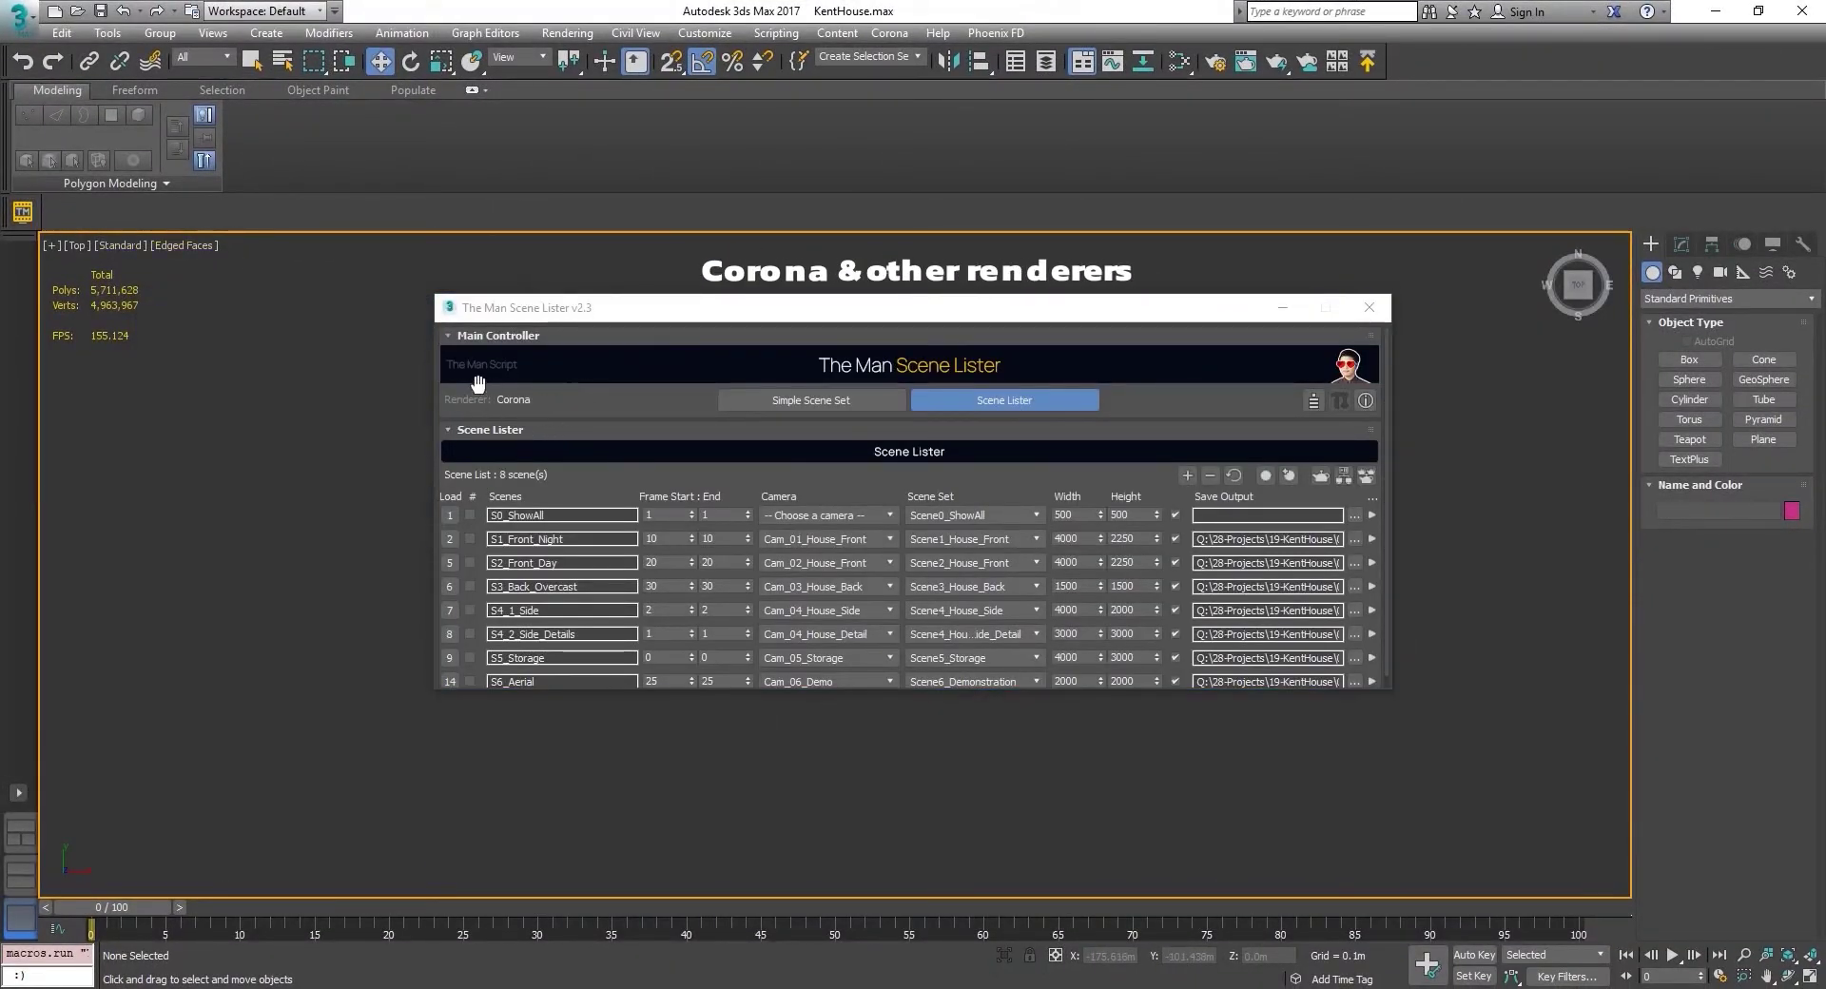
click(1372, 539)
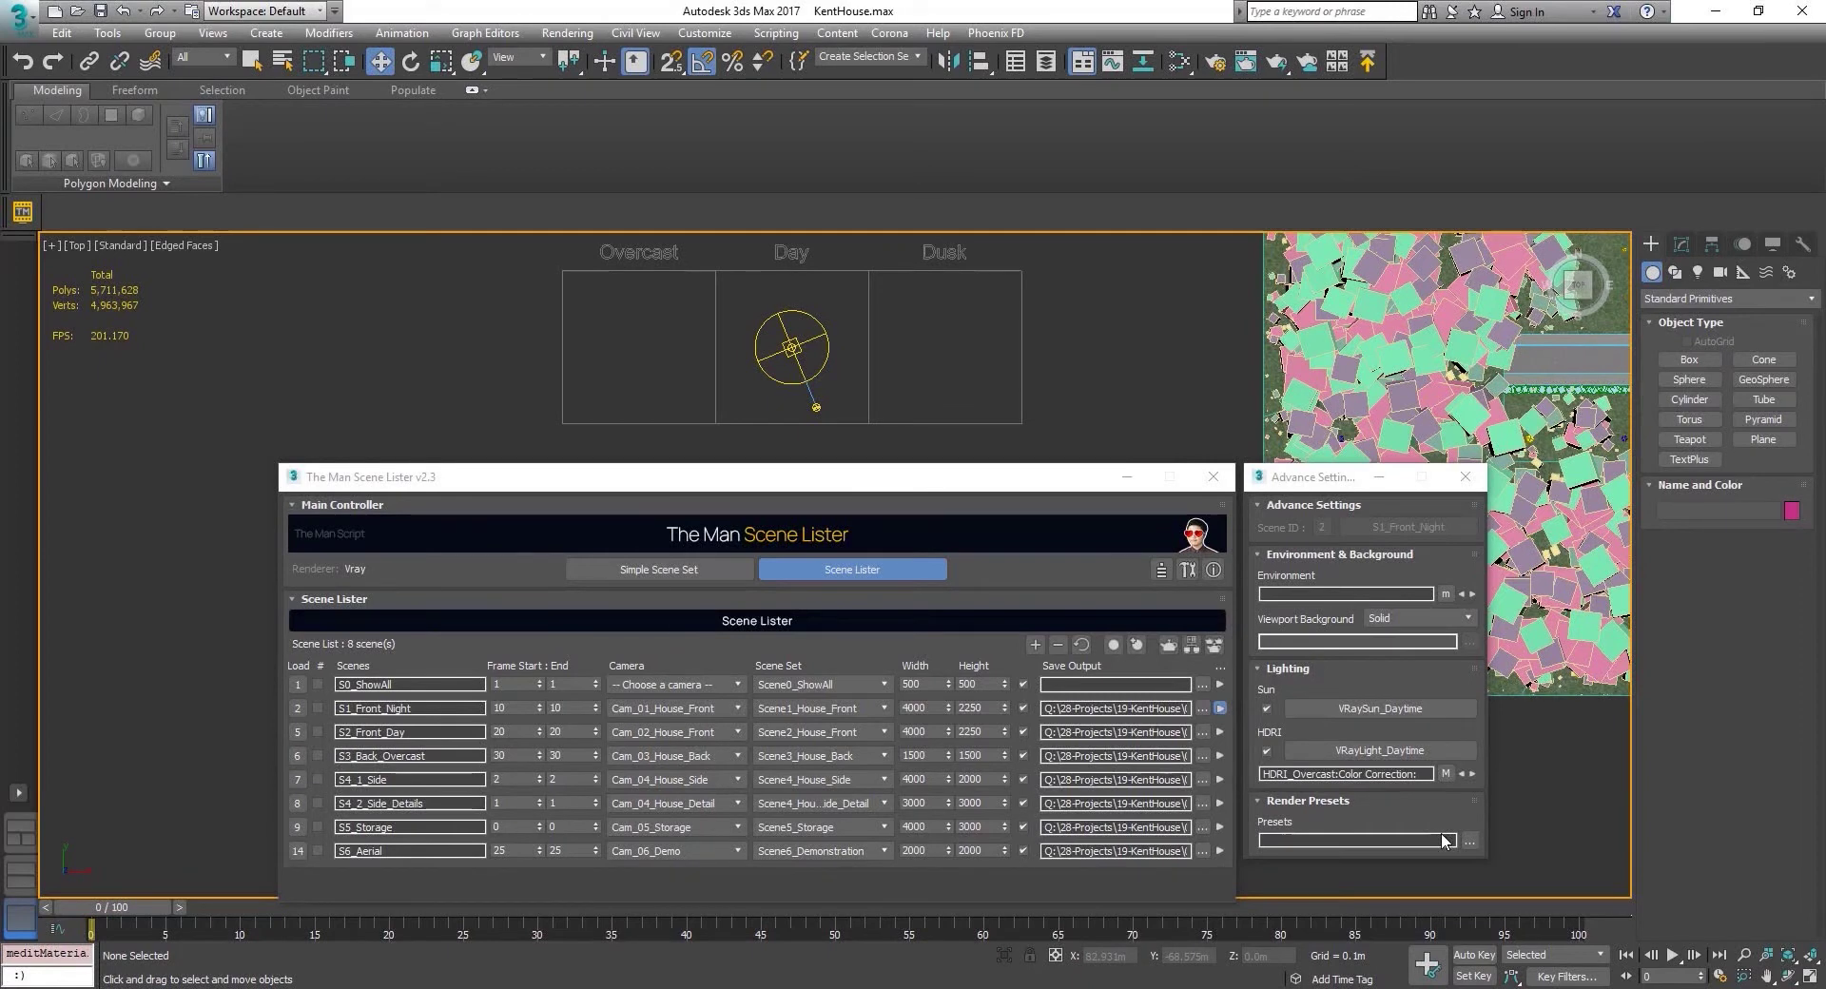
- Load a PS render preset file from the preset backup folder via Render Setup
key(F10)
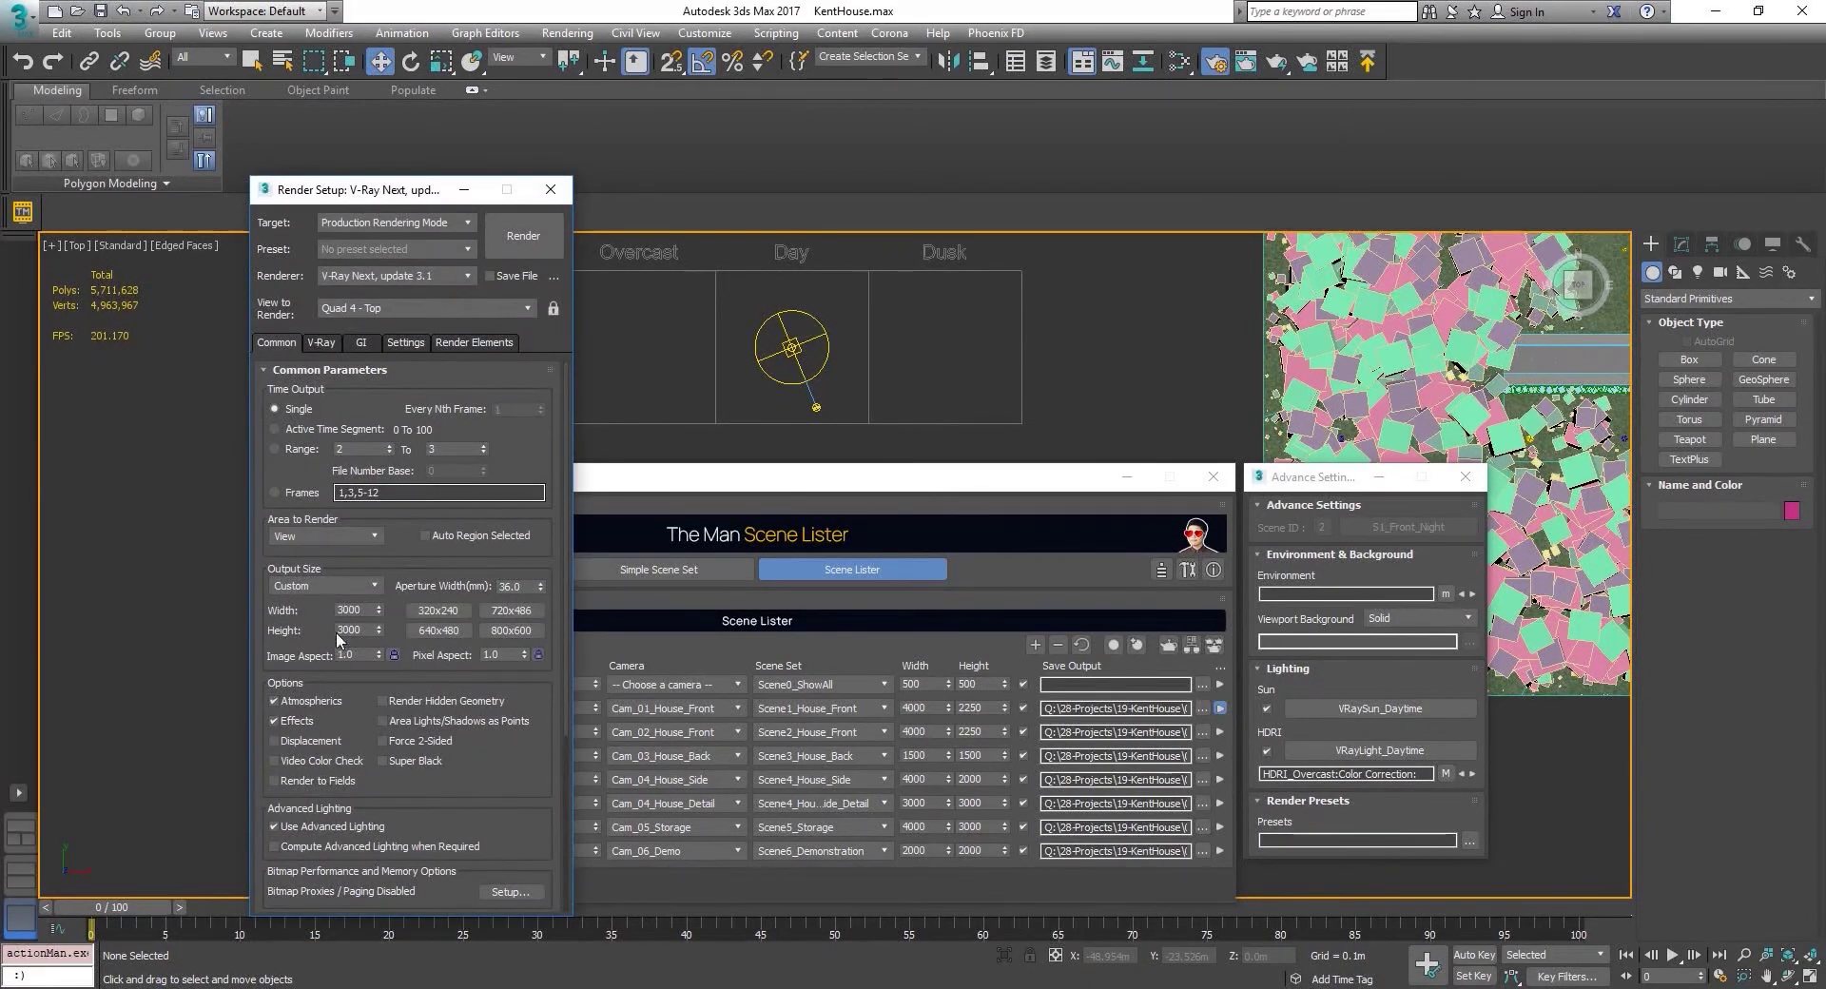
click(357, 249)
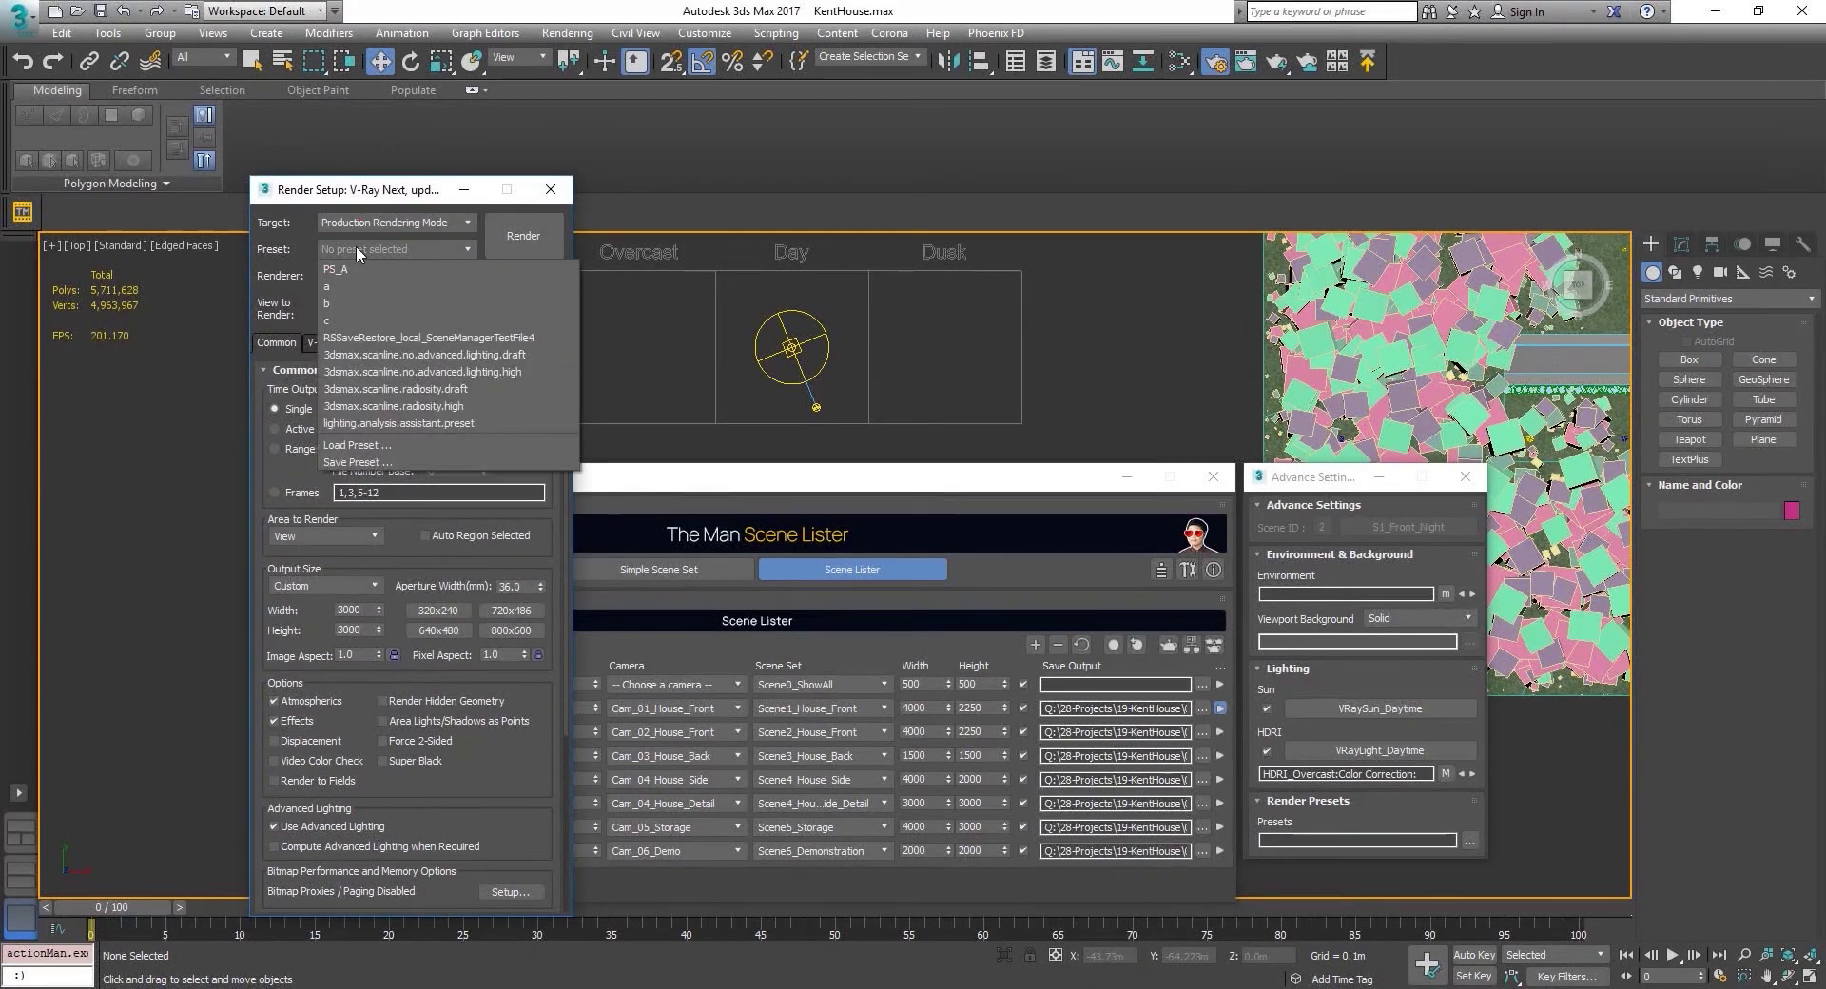
click(385, 463)
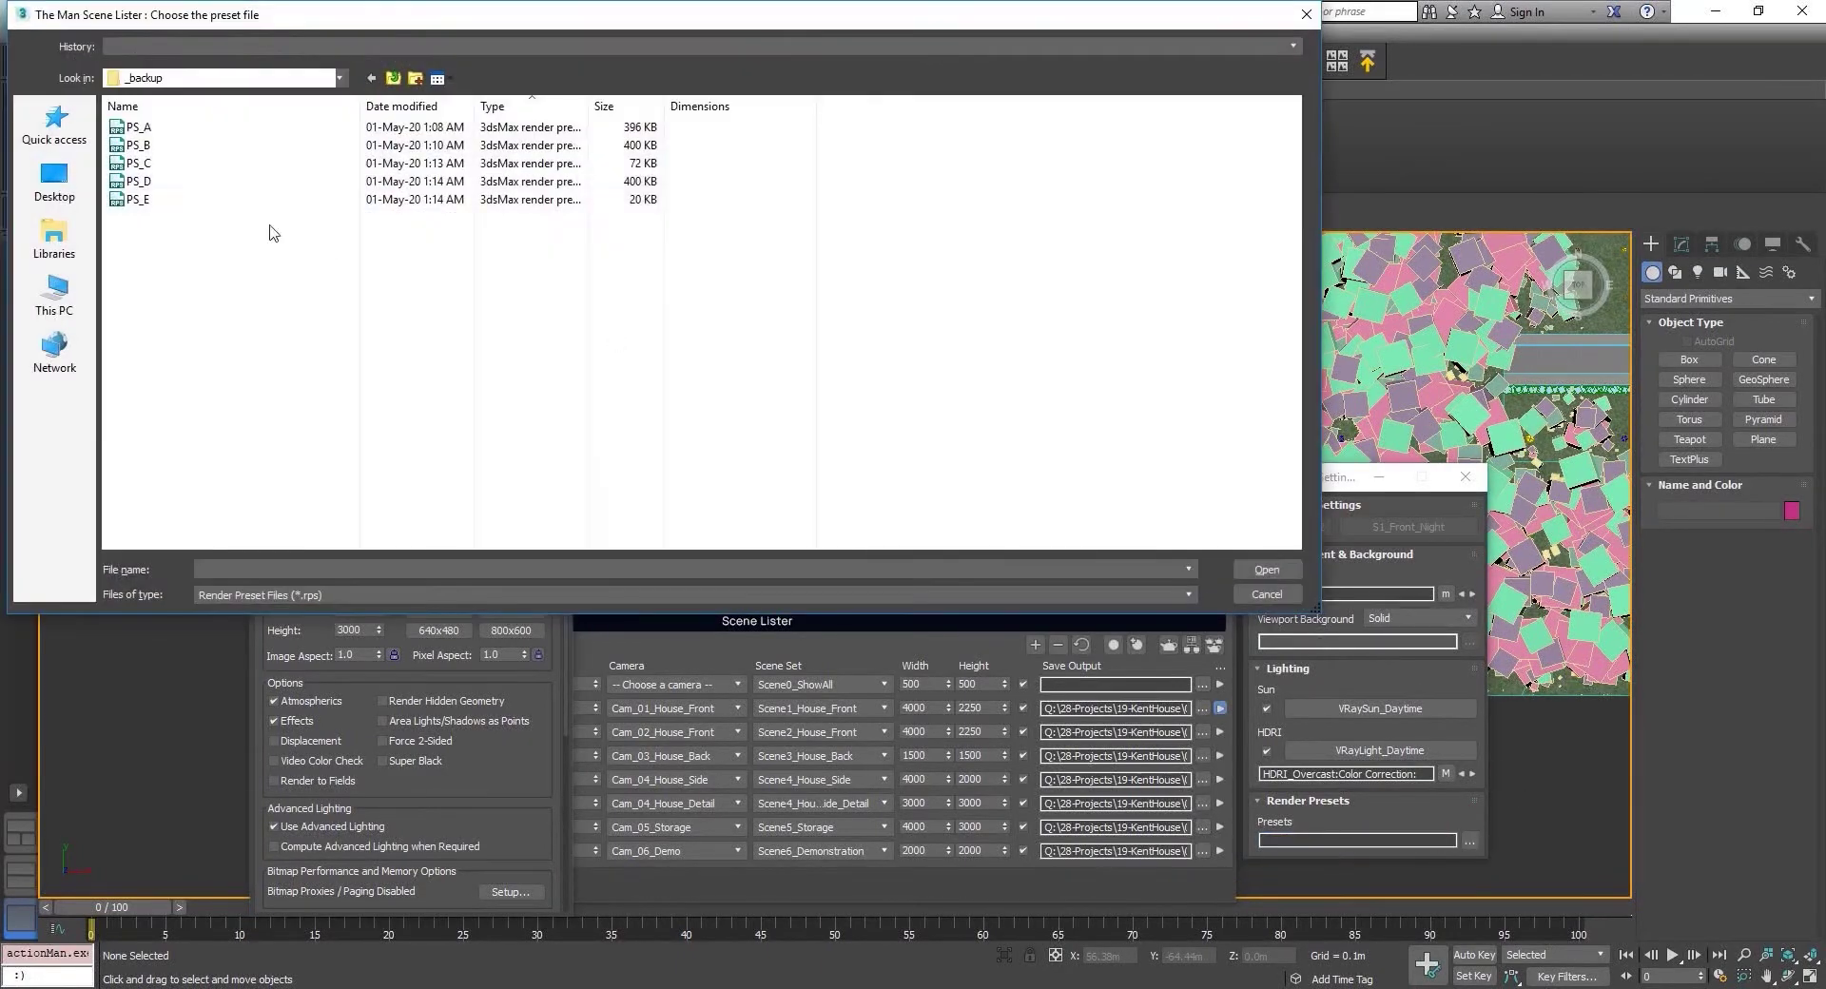
double_click(165, 133)
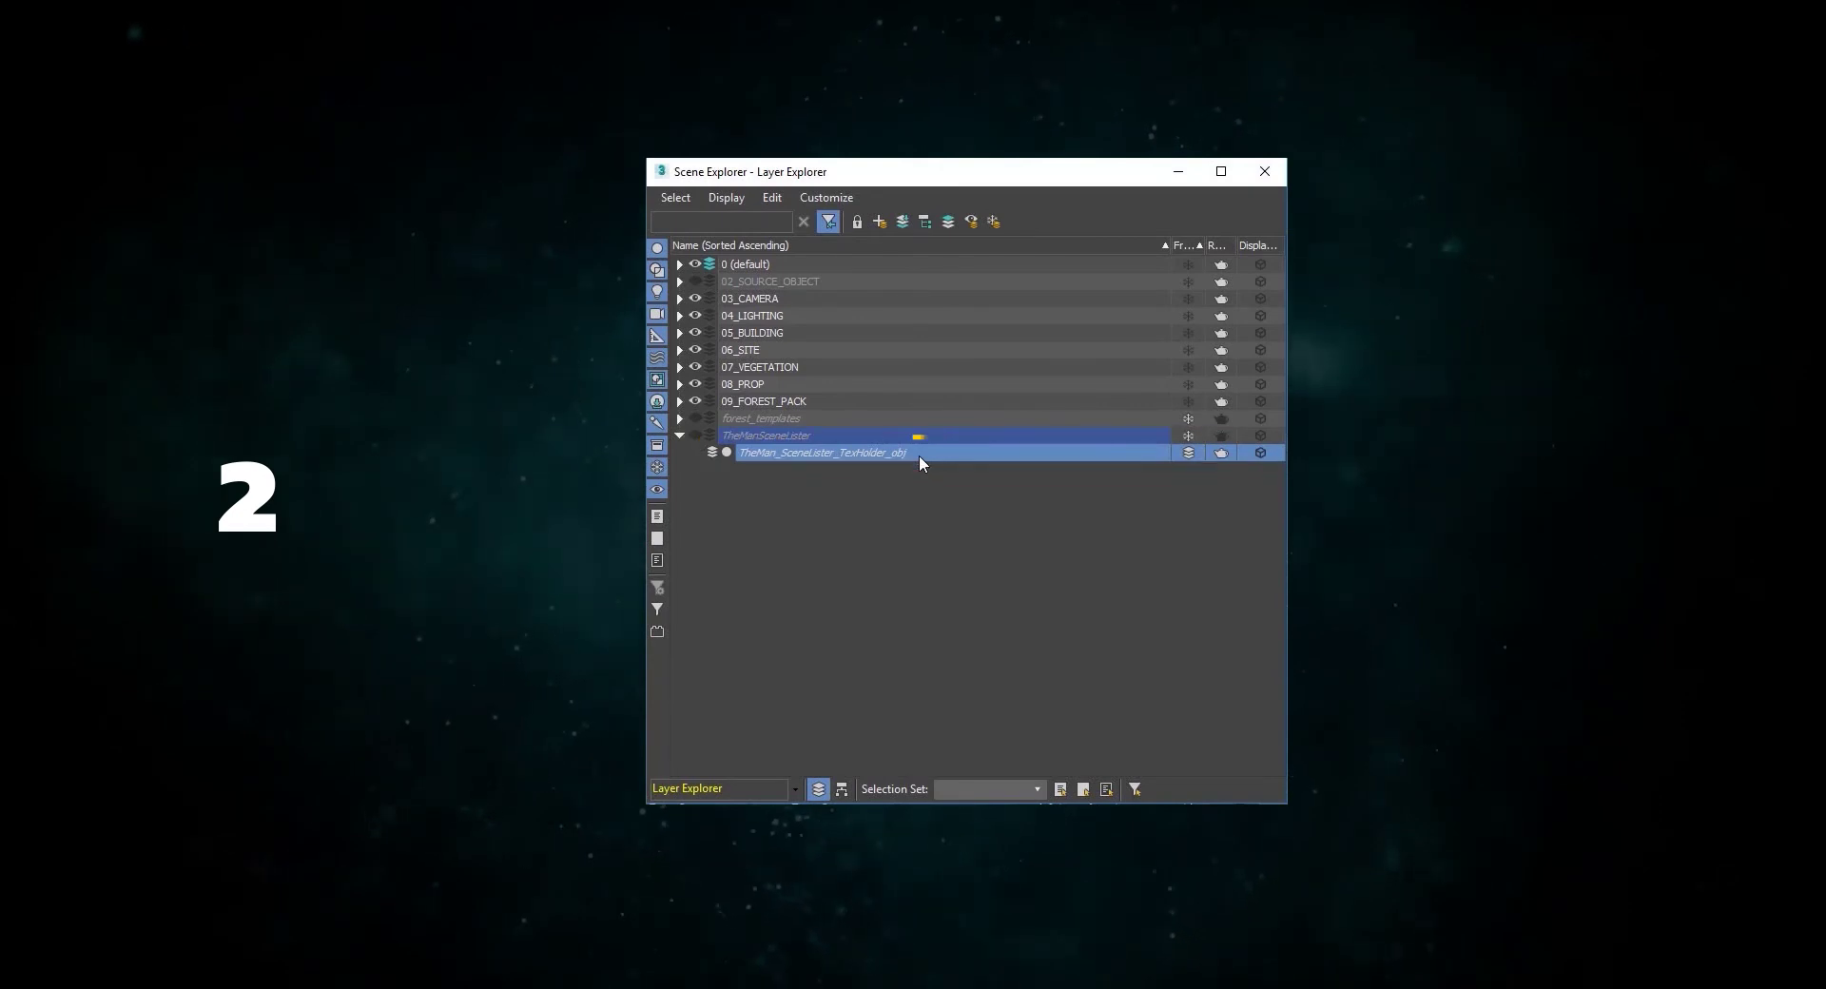
- Load scenes S2_Front_Day, S3_Back_Overcast, S4_1_Side and onward through S5_Storage
click(820, 437)
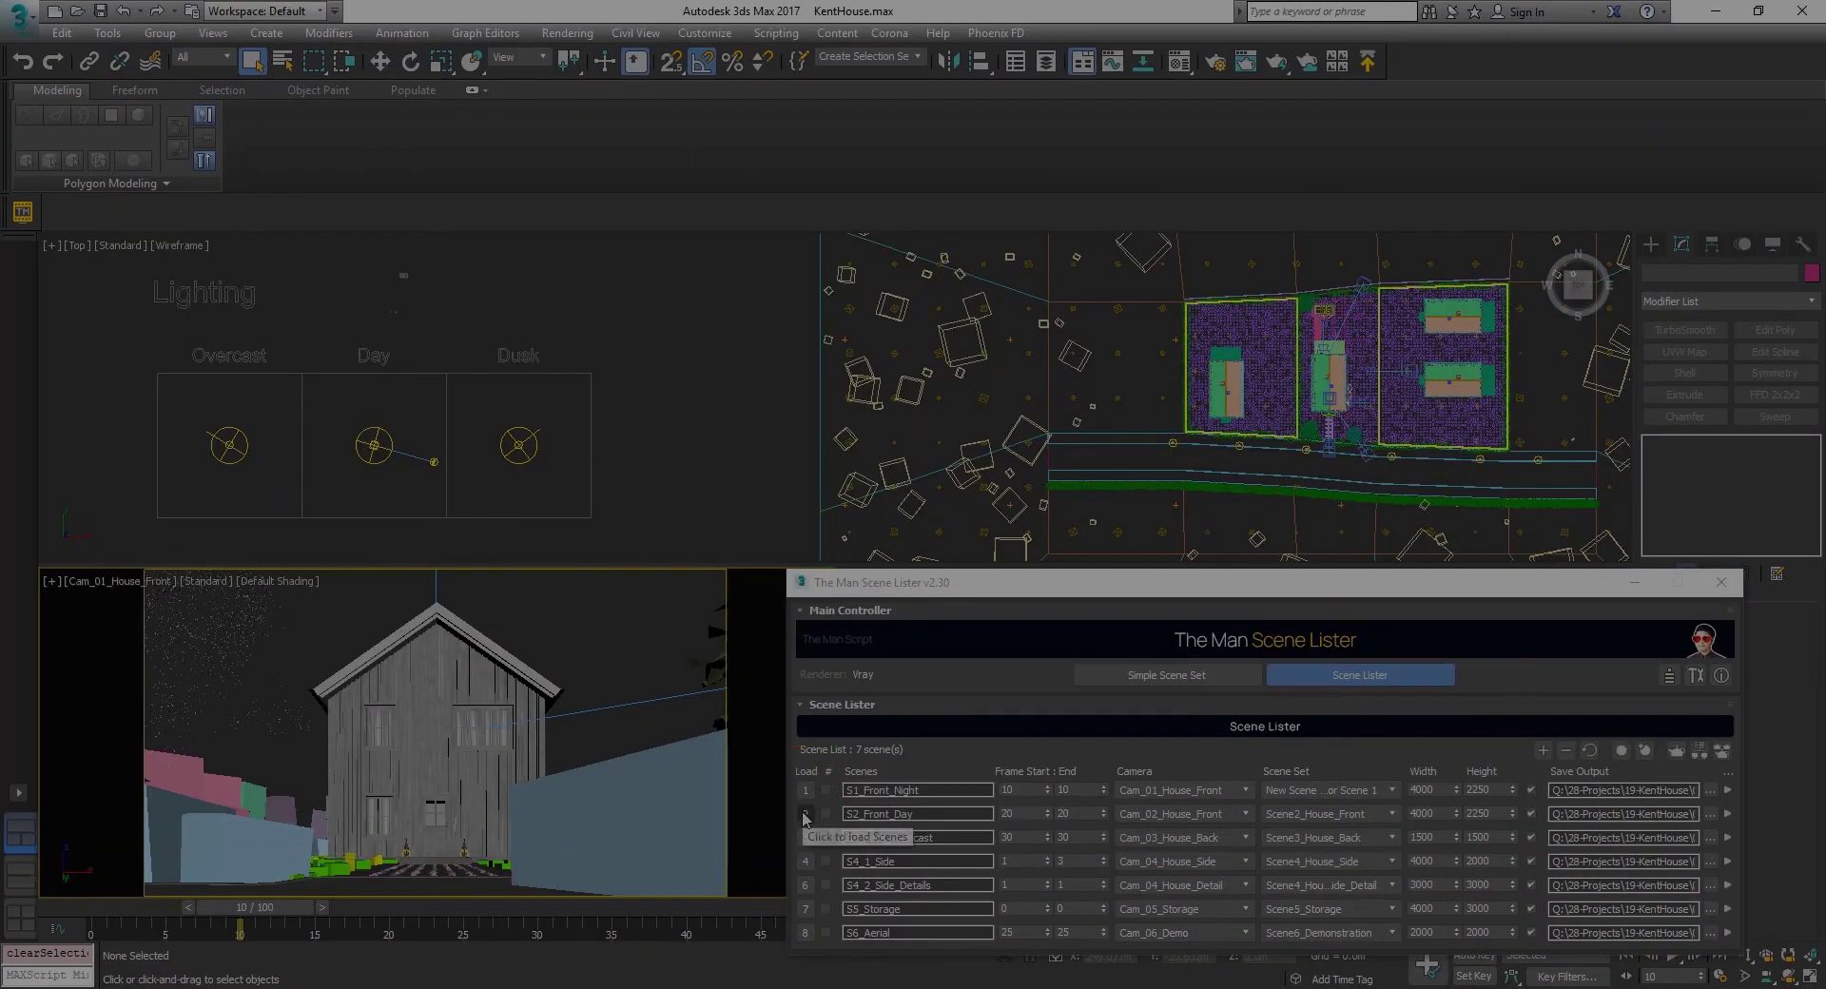
click(806, 814)
click(806, 838)
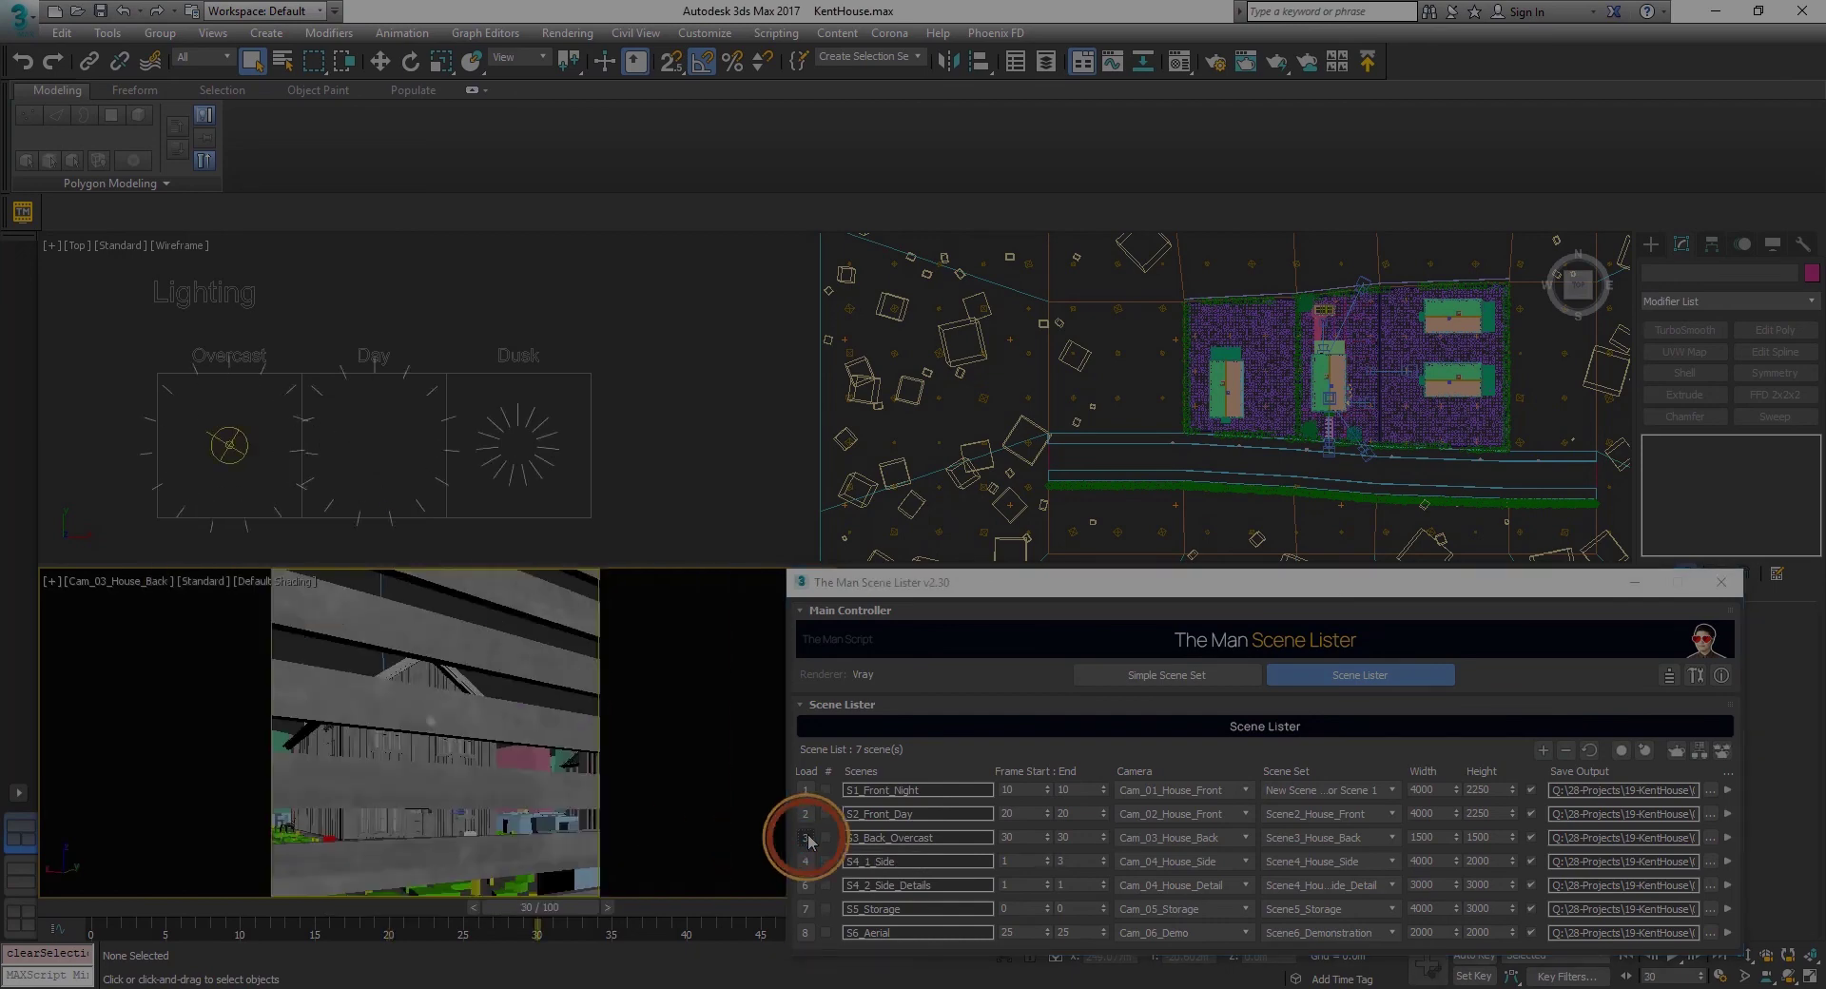
click(806, 862)
click(806, 885)
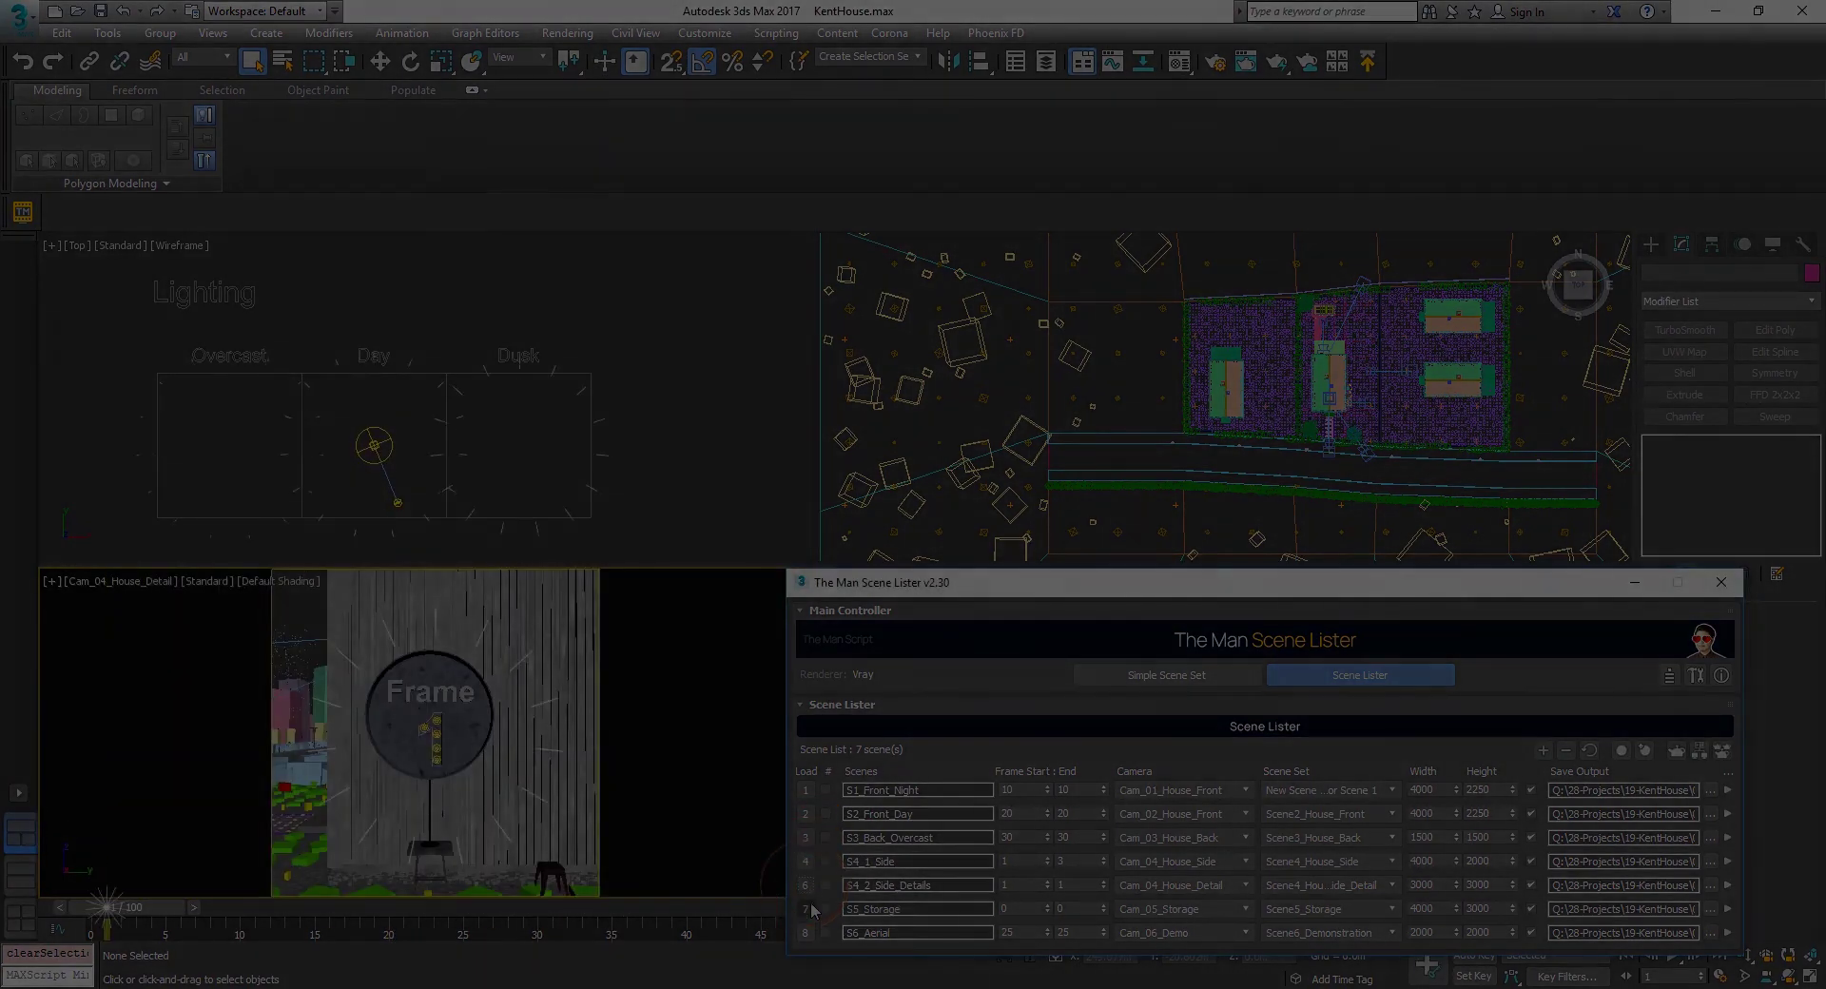